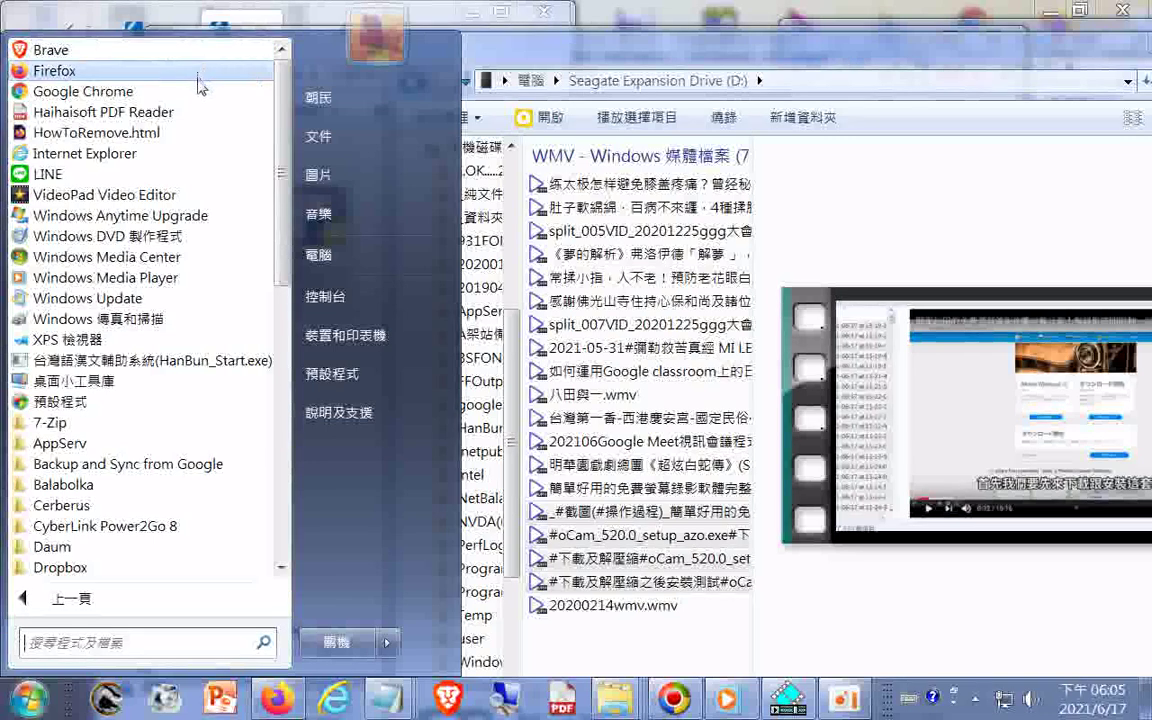
# - Locate oCam in its folder among the installed programs and pin its shortcut for quick access
pyautogui.scroll(-5, 222, 302)
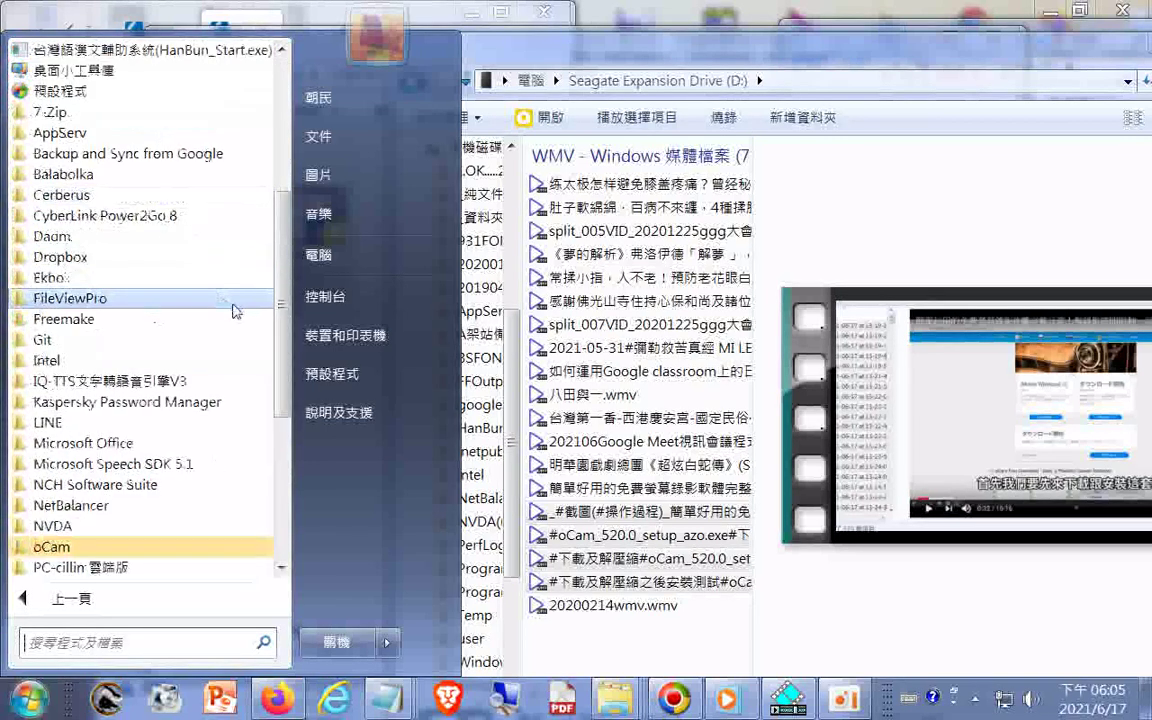
pyautogui.scroll(-4, 226, 304)
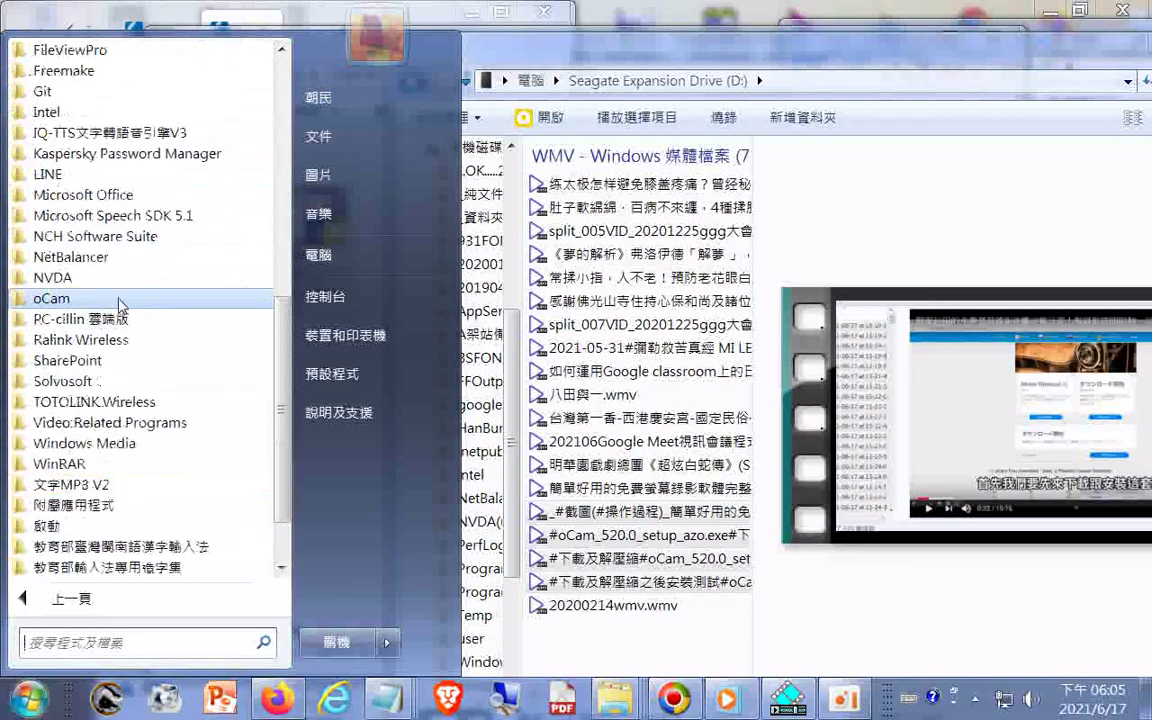
pyautogui.click(108, 297)
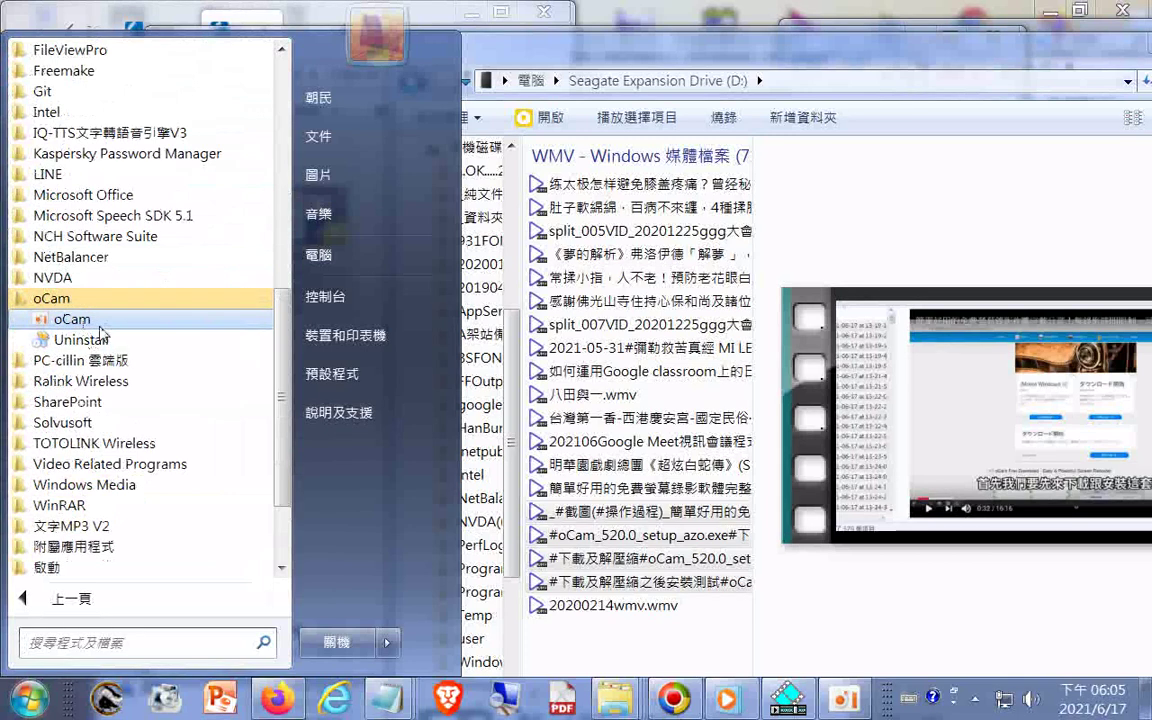
pyautogui.rightClick(101, 322)
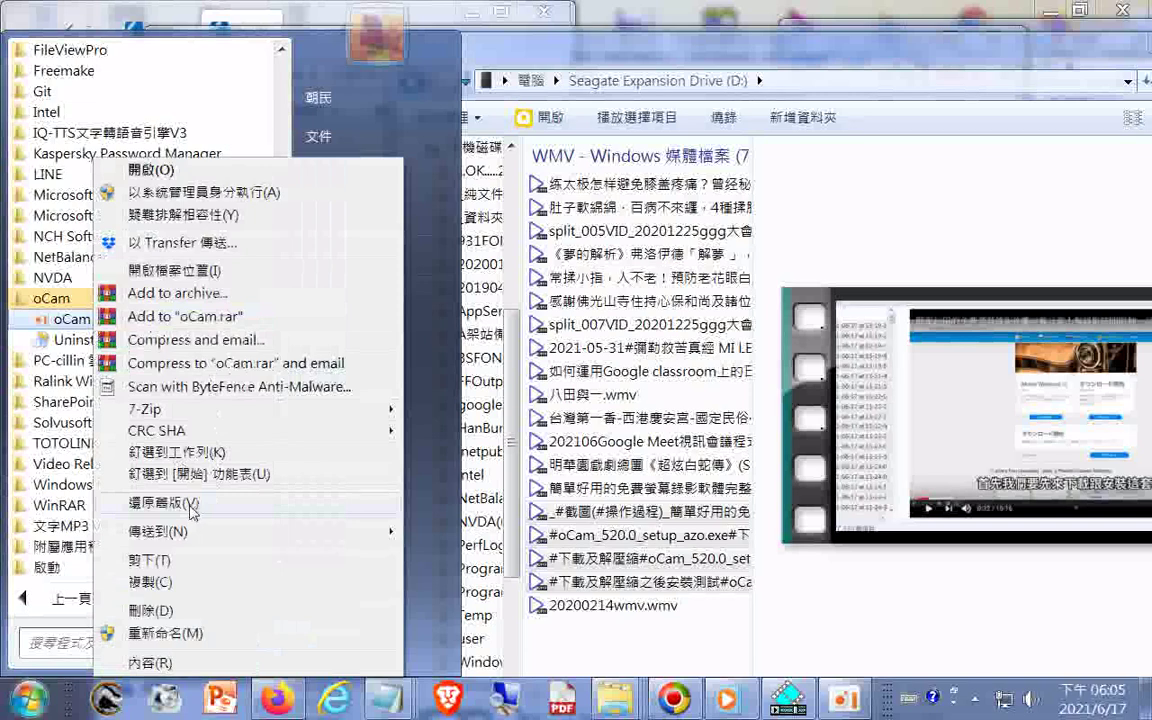
pyautogui.click(180, 468)
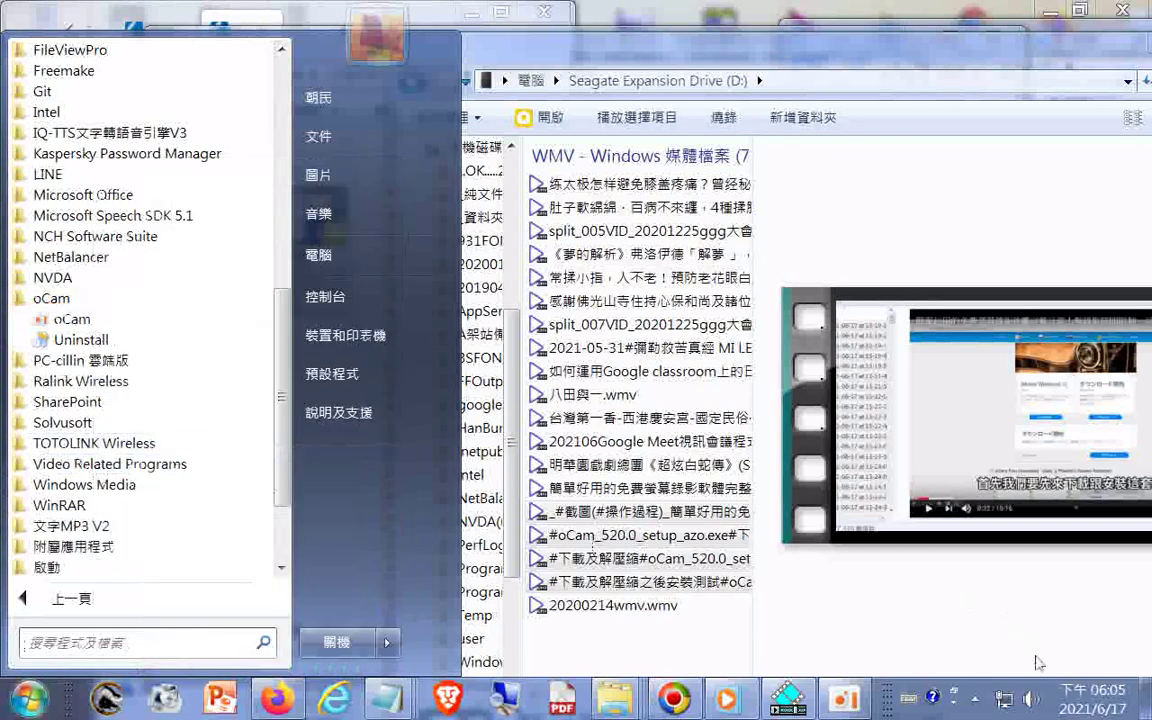
# - Launch oCam, move its window clear of the recording area, and open its options (選項)
pyautogui.click(848, 703)
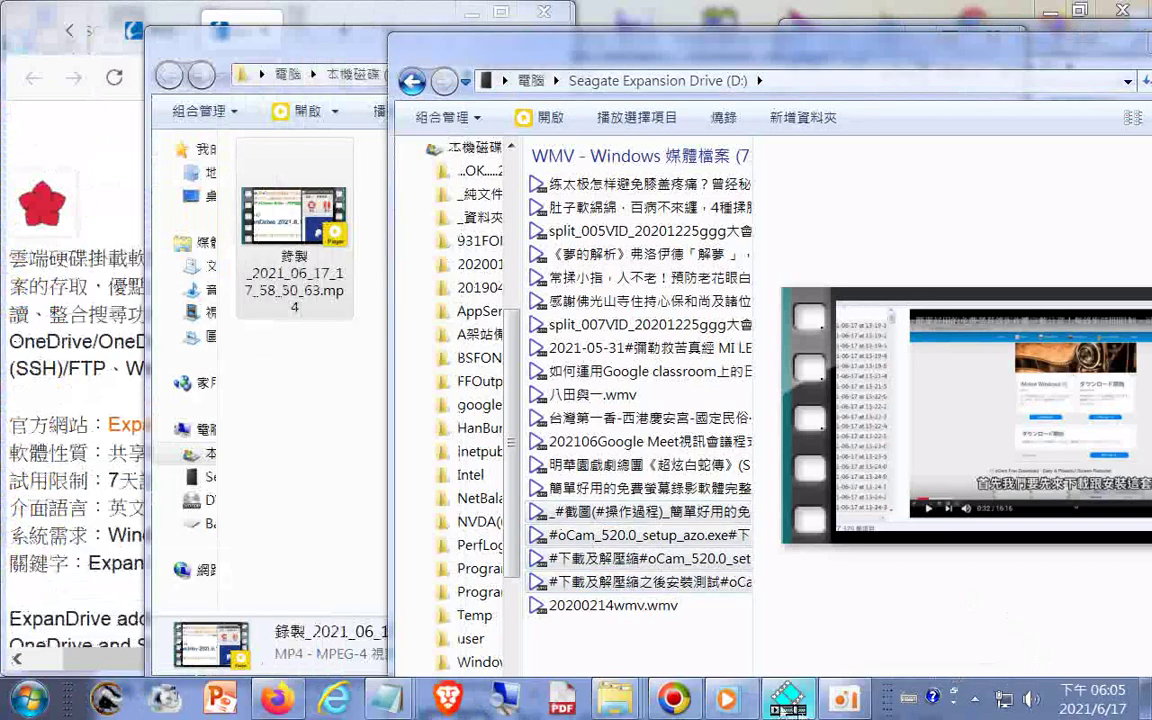
pyautogui.click(840, 705)
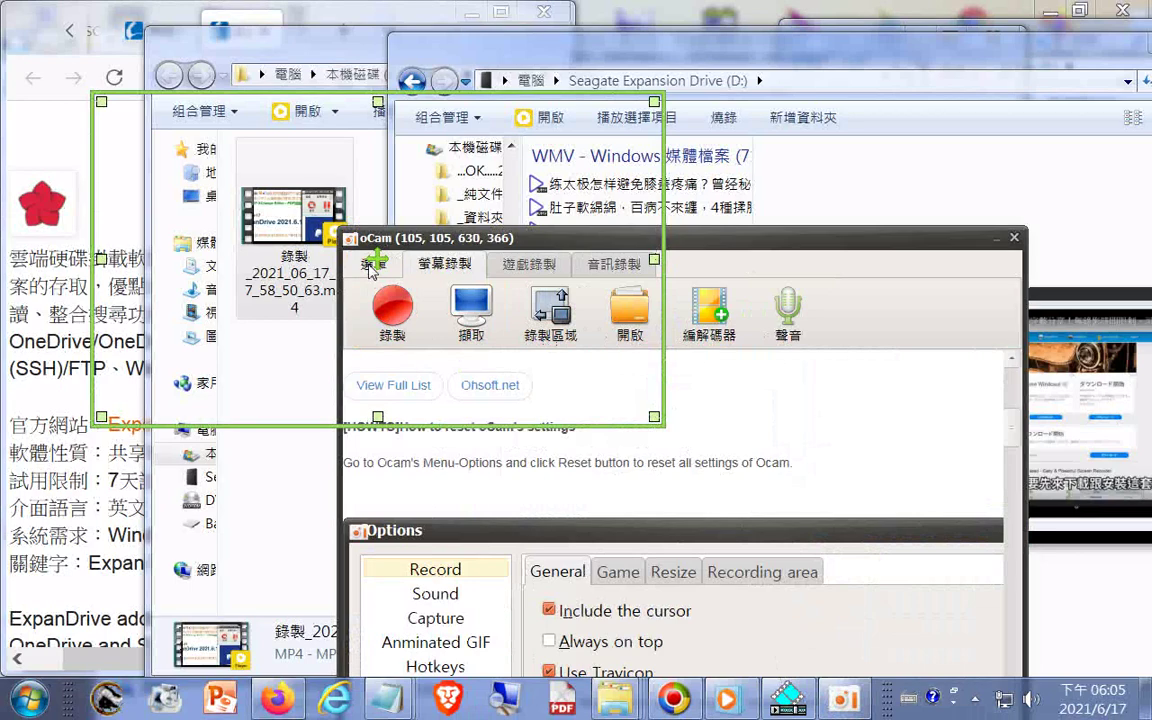
pyautogui.moveTo(722, 244); pyautogui.dragTo(1150, 163)
pyautogui.click(805, 184)
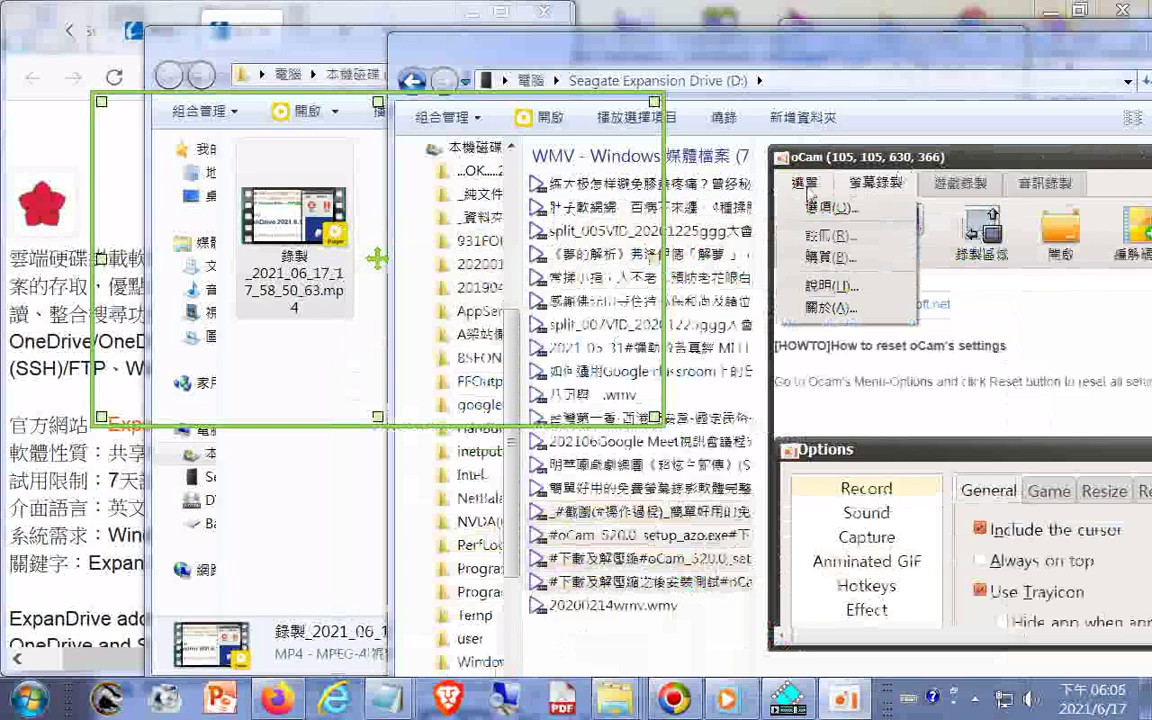
pyautogui.click(815, 206)
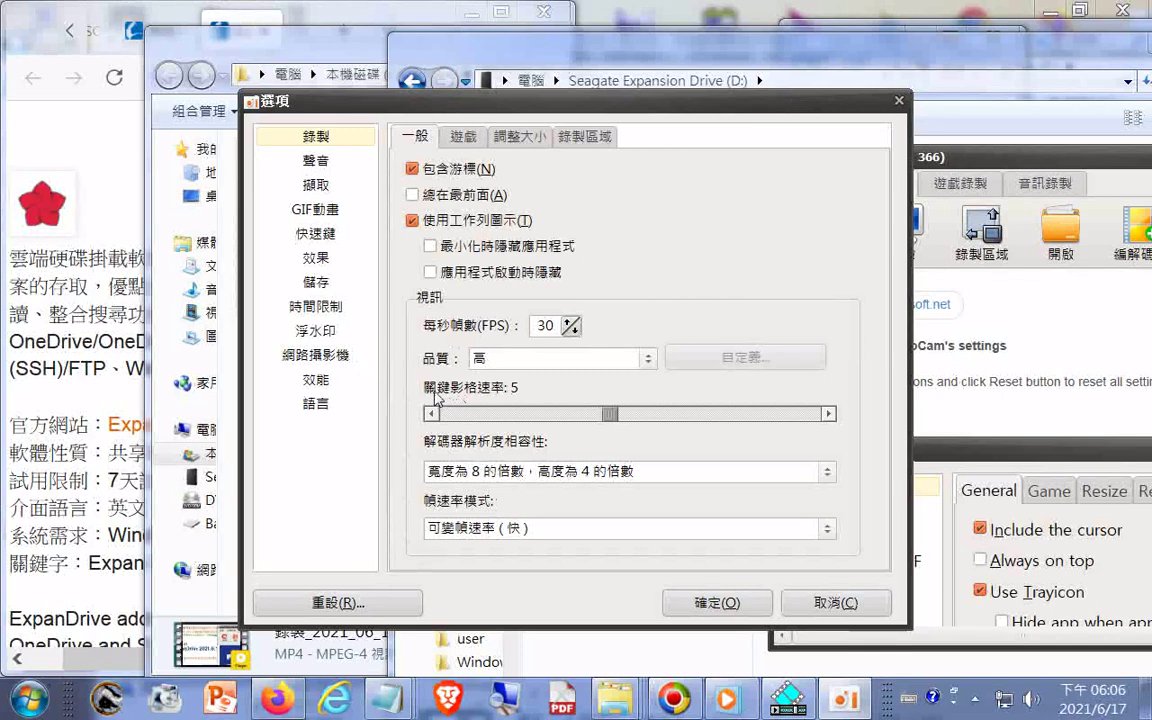
# - Enable the left-click effect with a 1.035-second animation duration and the random-colour star style 星形(隨機顏色)
pyautogui.click(320, 388)
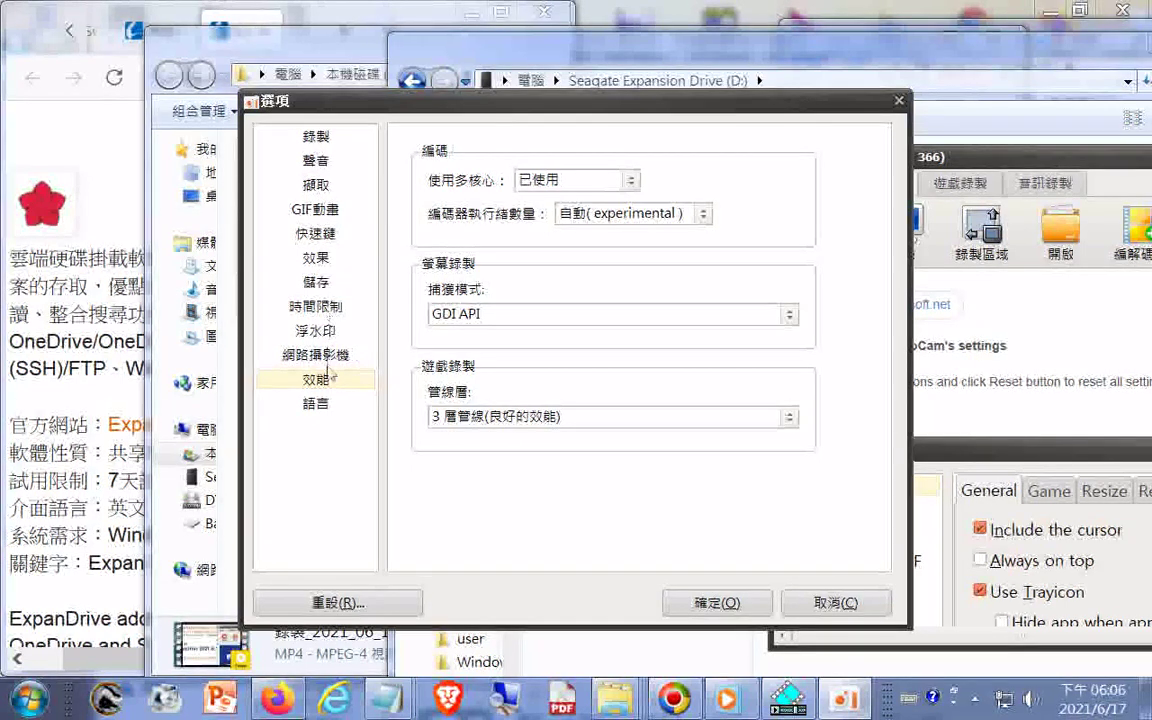
pyautogui.click(316, 258)
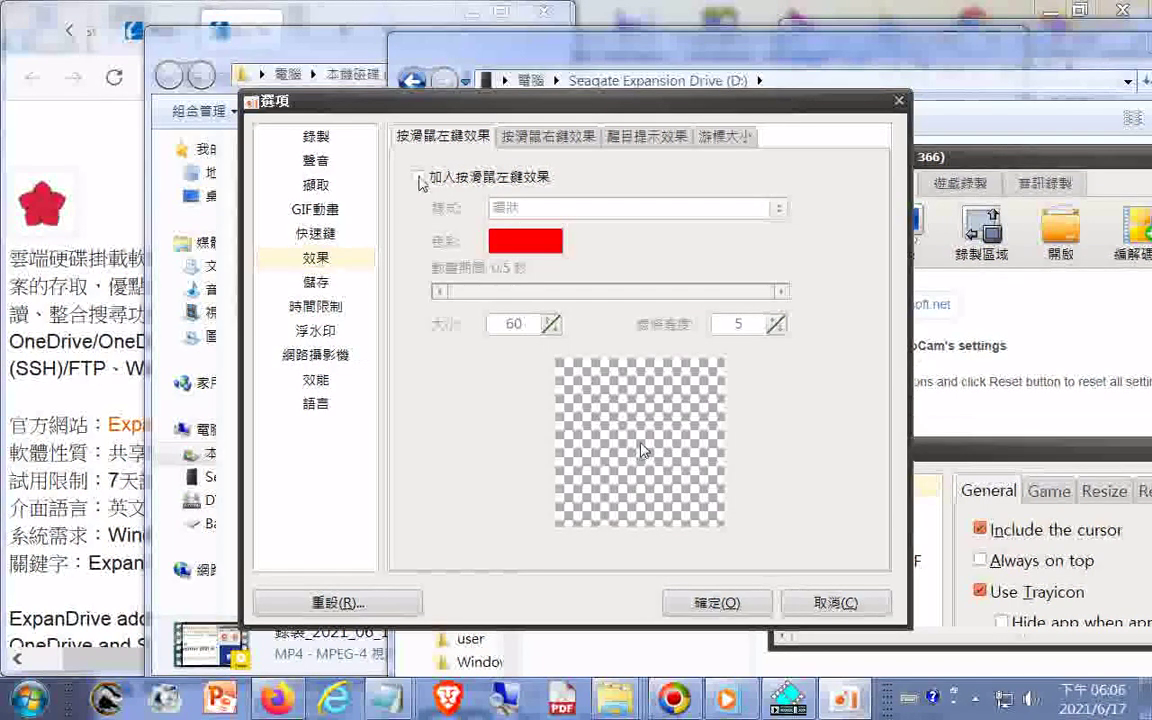
pyautogui.click(419, 178)
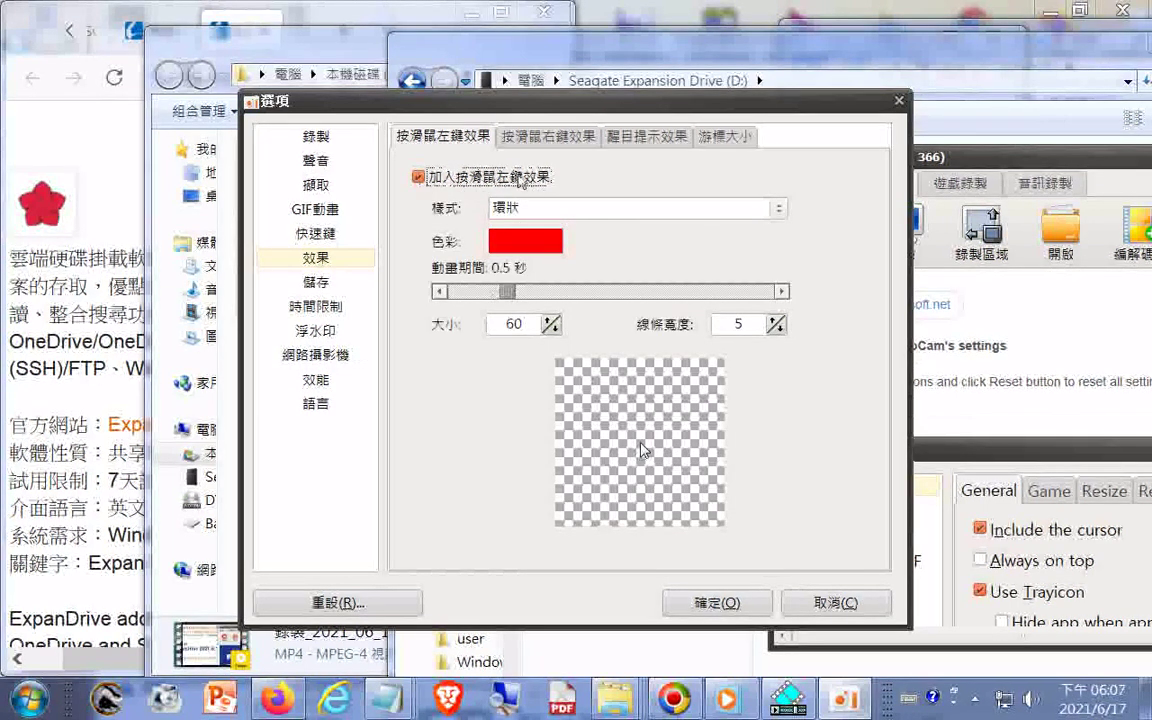
pyautogui.moveTo(507, 291); pyautogui.dragTo(560, 291)
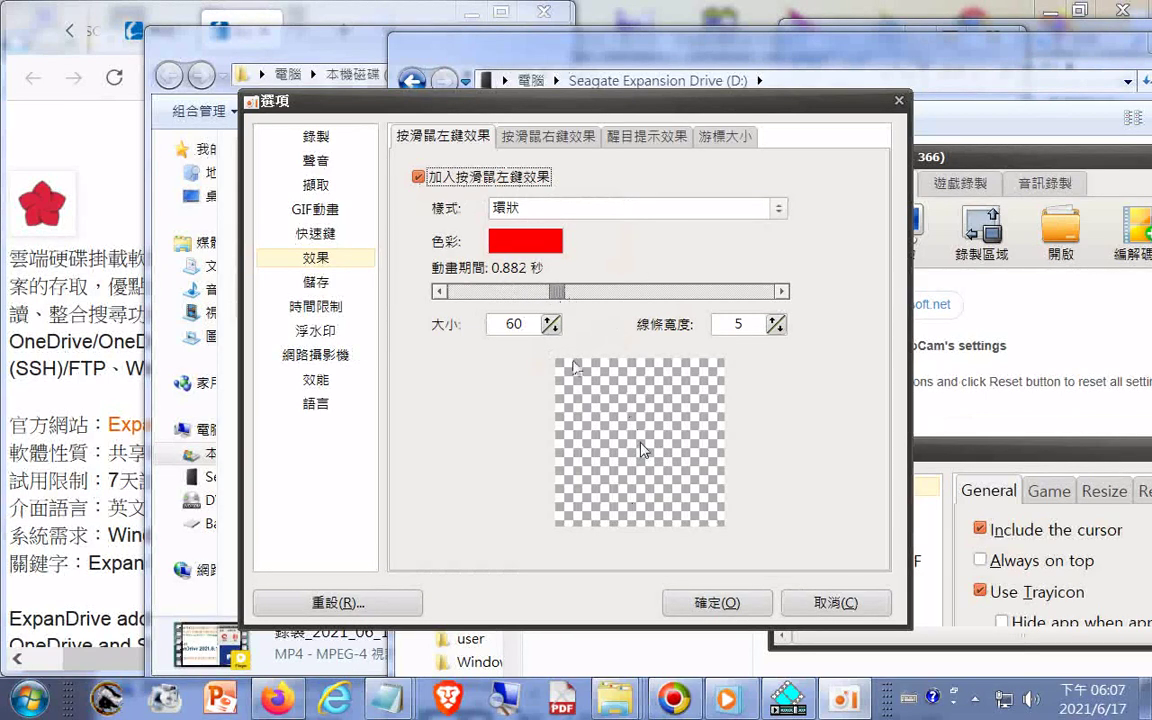
pyautogui.moveTo(558, 291); pyautogui.dragTo(577, 292)
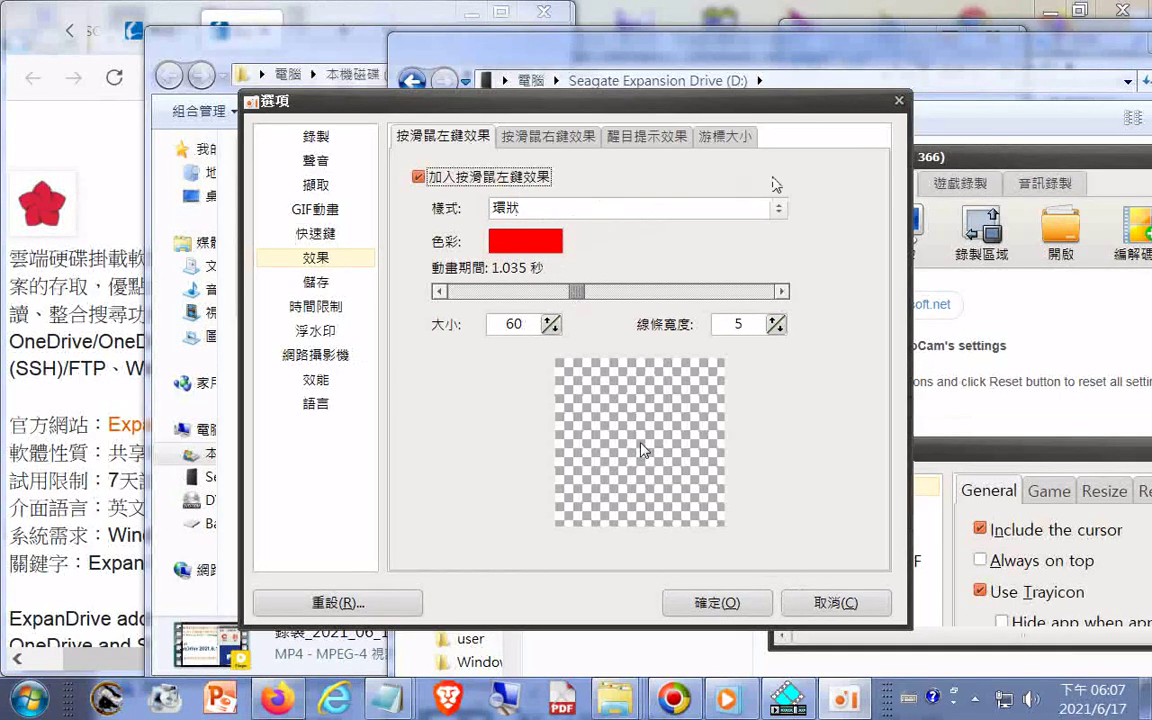
pyautogui.click(777, 213)
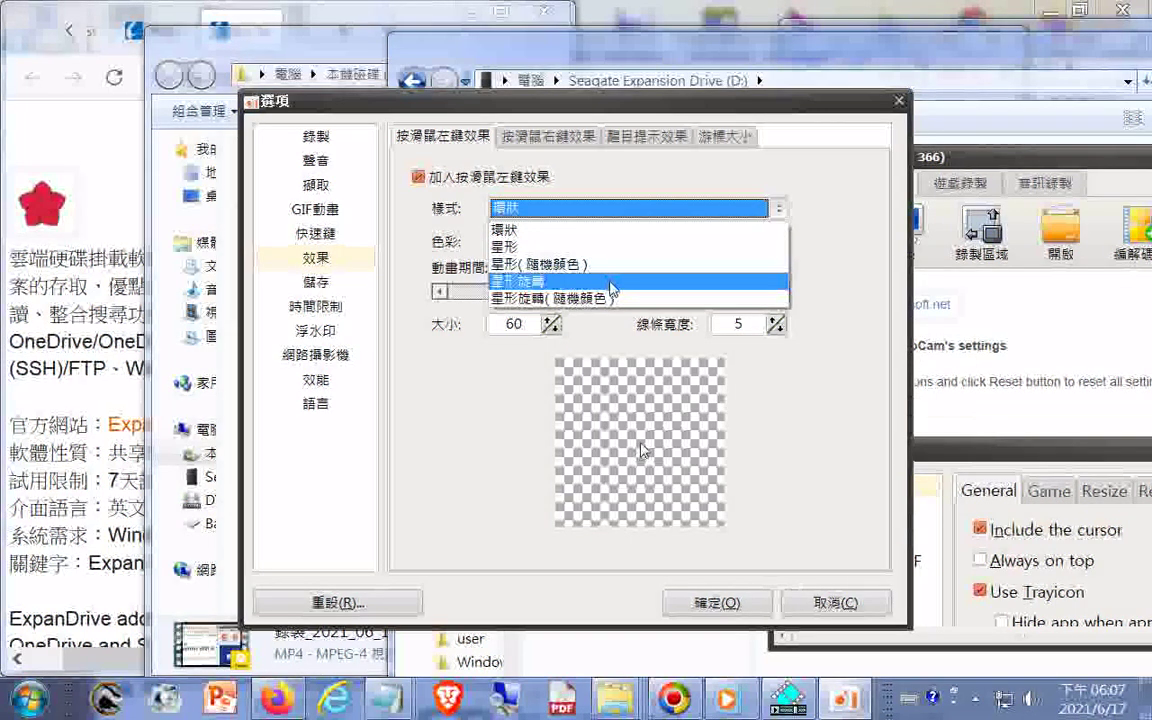
pyautogui.click(605, 264)
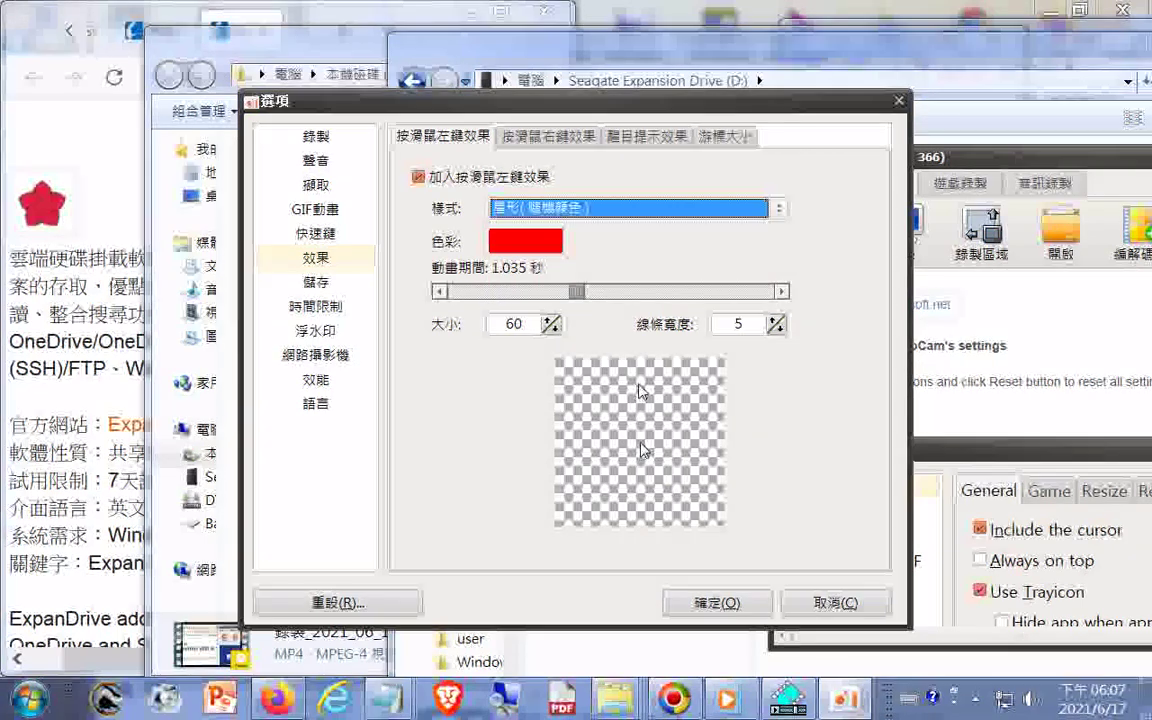
# - Set the recorded cursor size (游標大小) to about 5.03 and apply the options
pyautogui.click(726, 138)
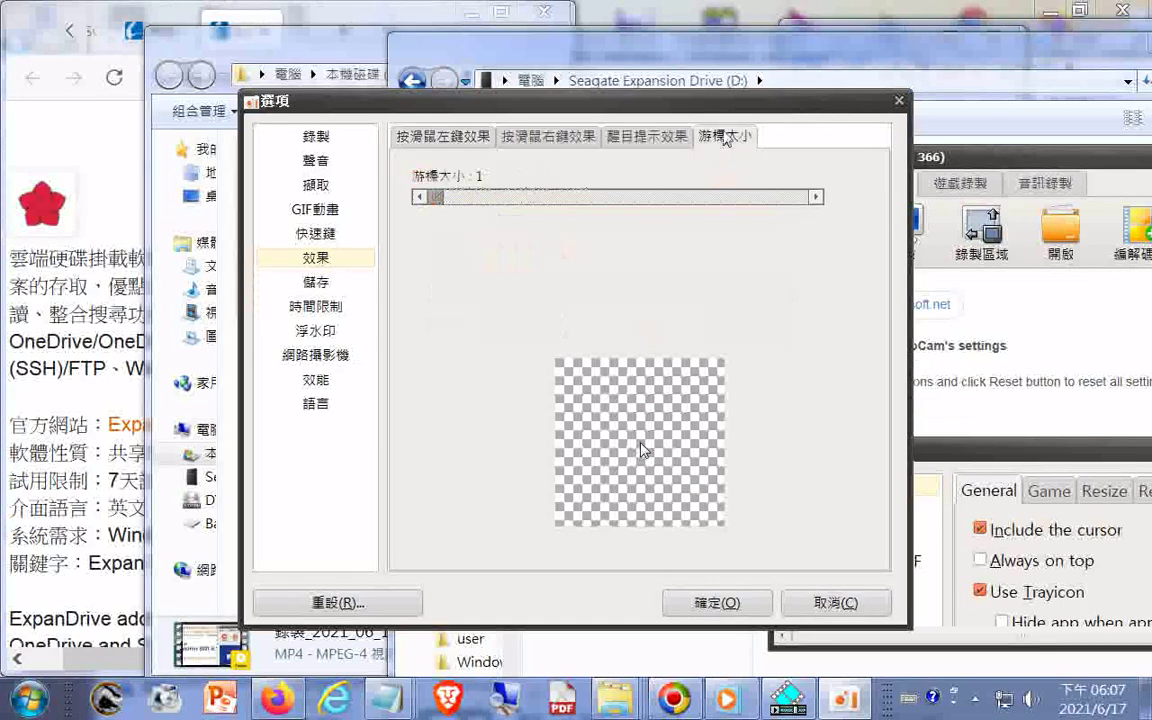
pyautogui.moveTo(598, 204); pyautogui.dragTo(618, 198)
pyautogui.click(474, 204)
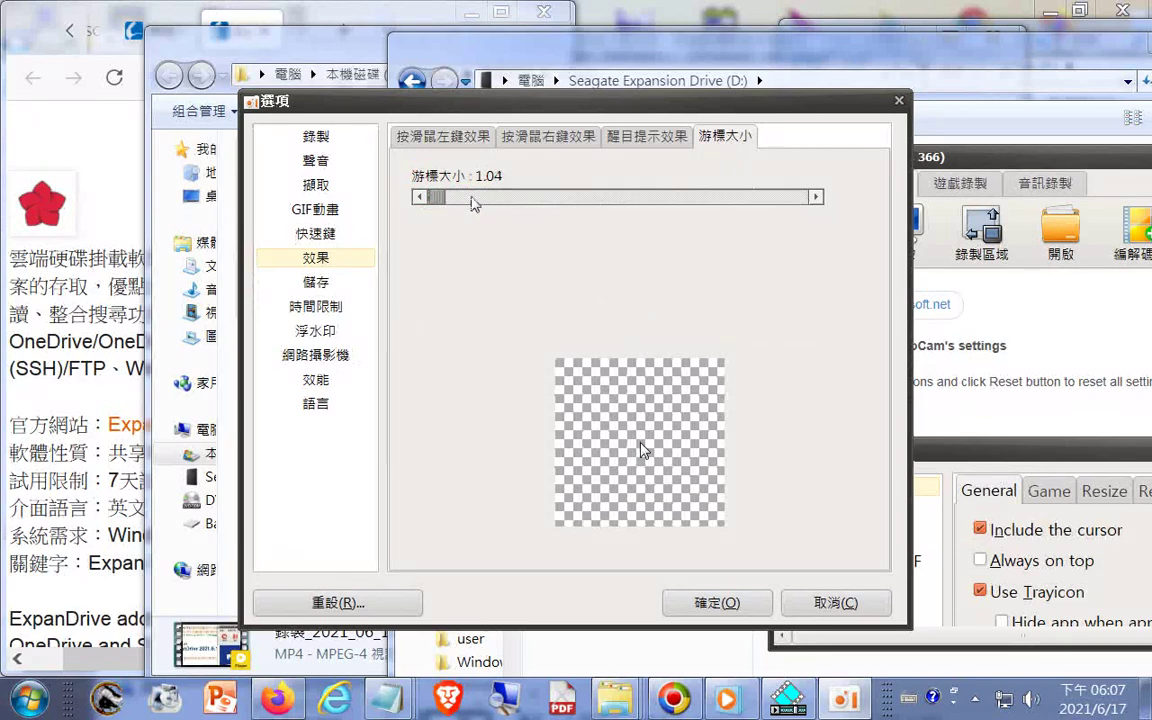
pyautogui.moveTo(474, 204); pyautogui.dragTo(576, 205)
pyautogui.click(474, 204)
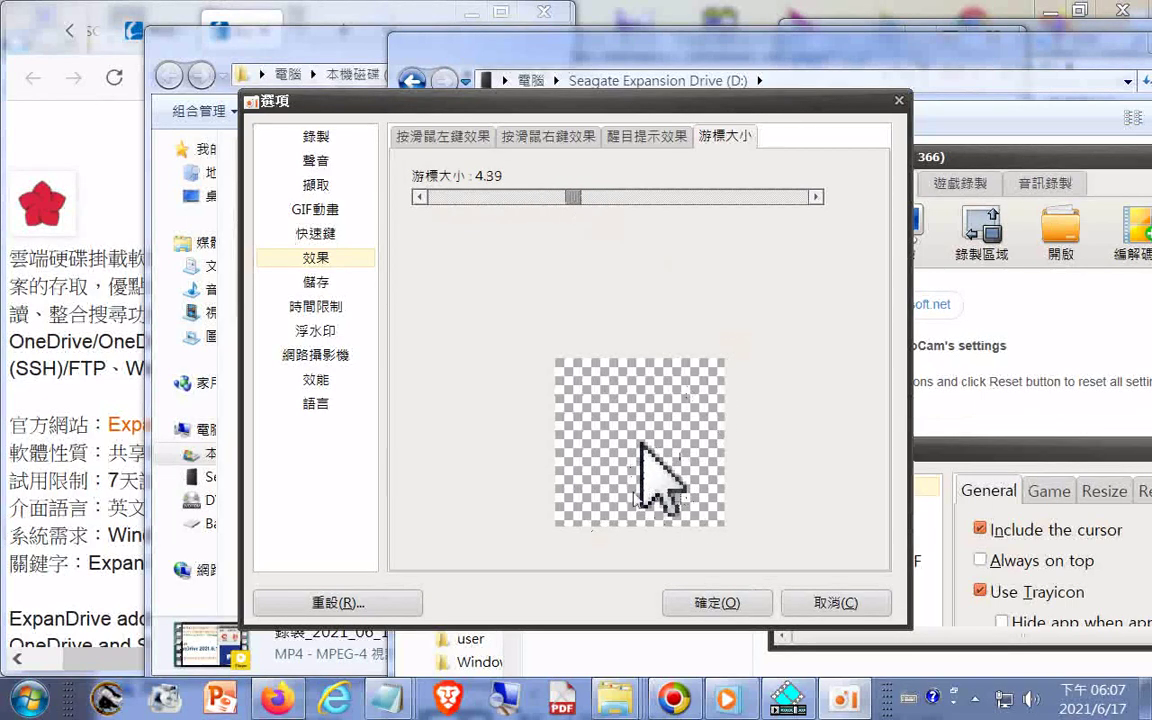
pyautogui.moveTo(571, 208); pyautogui.dragTo(603, 203)
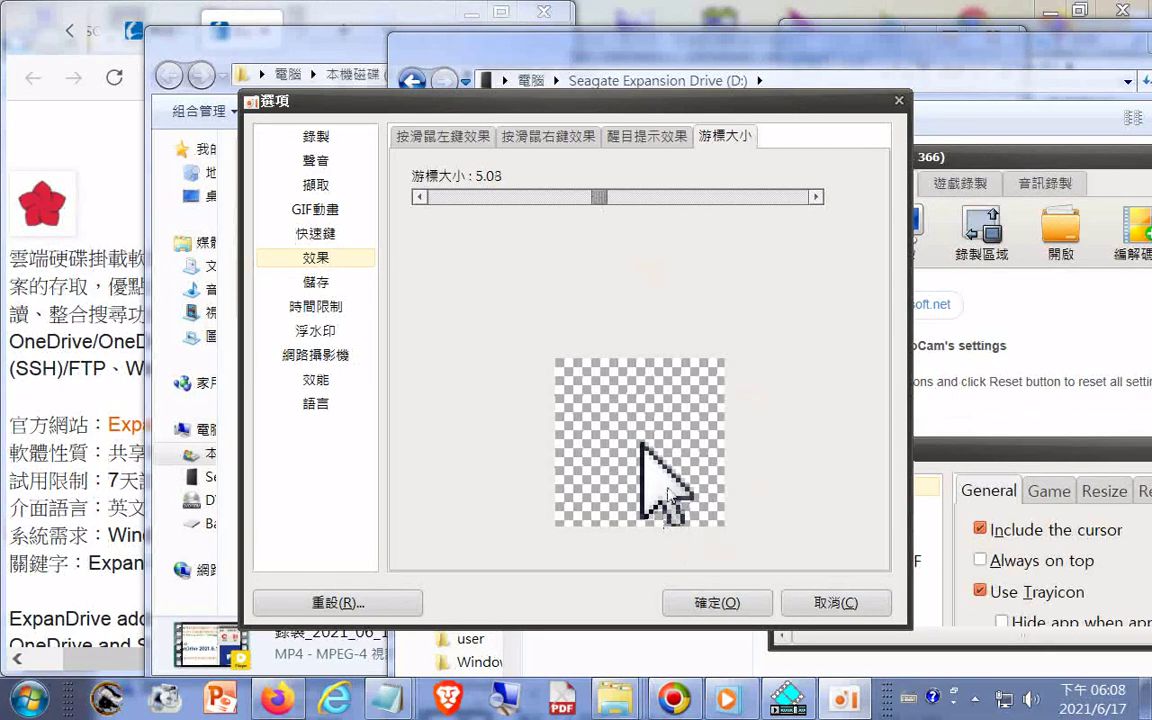
pyautogui.click(716, 602)
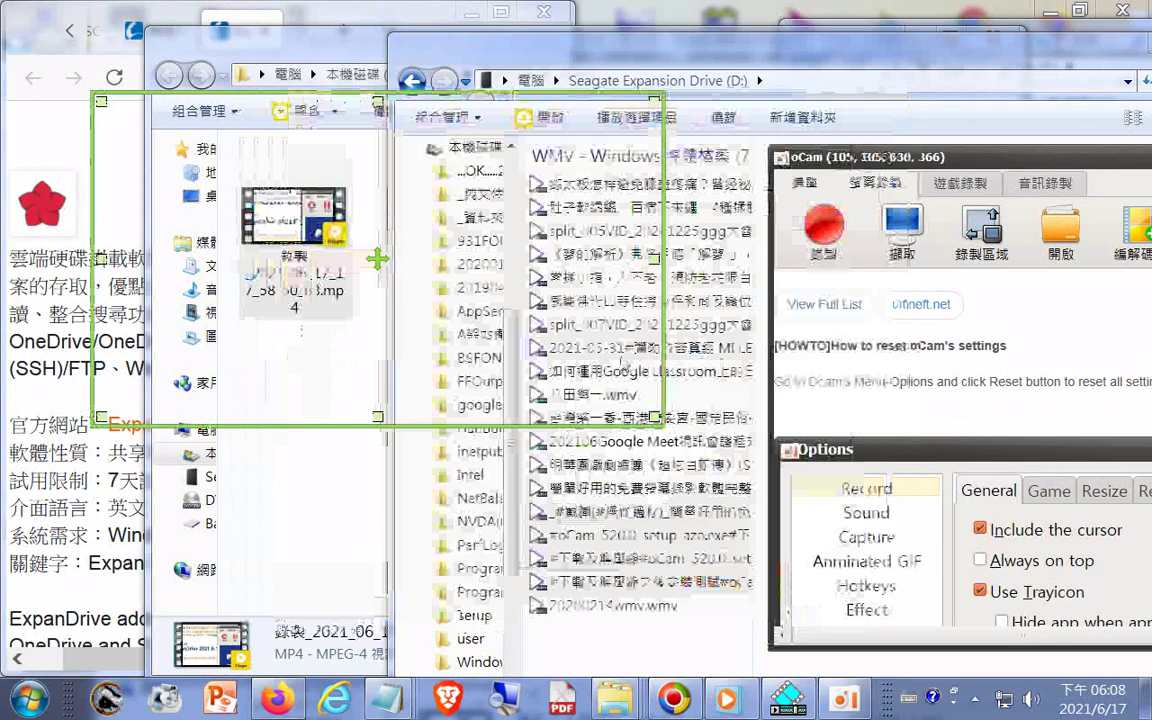
# - Reopen the options and enable the cursor highlight effect (醒目提示效果) with a light red colour
pyautogui.click(805, 183)
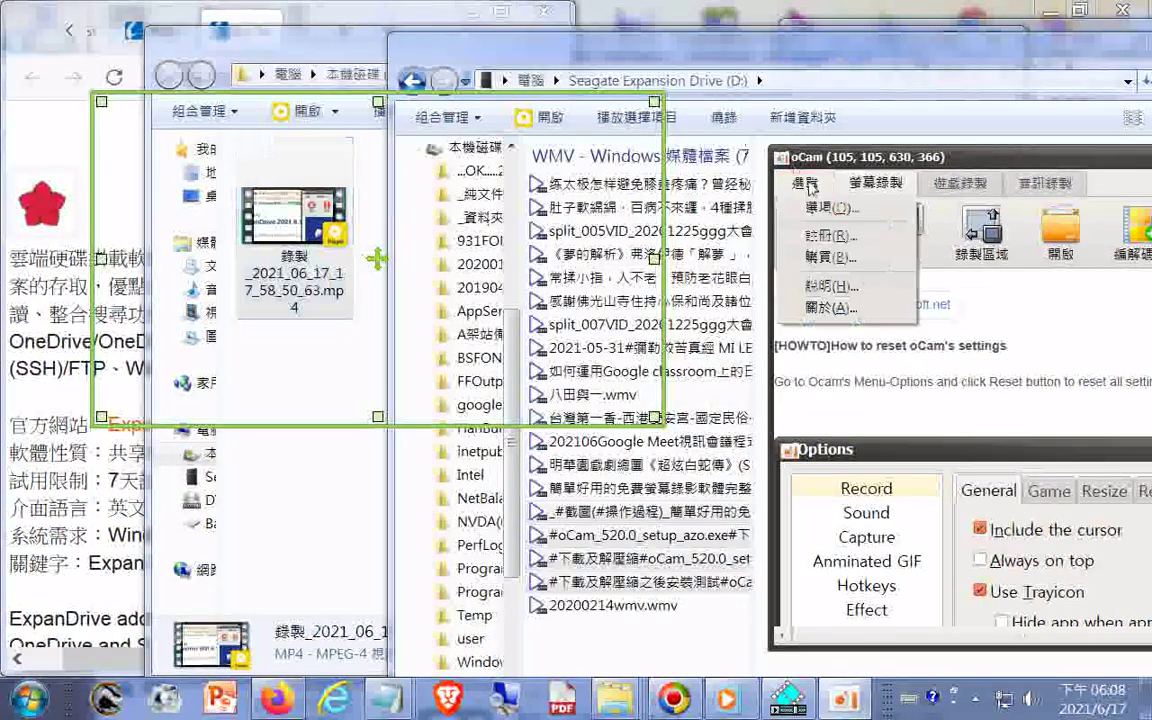
pyautogui.click(830, 208)
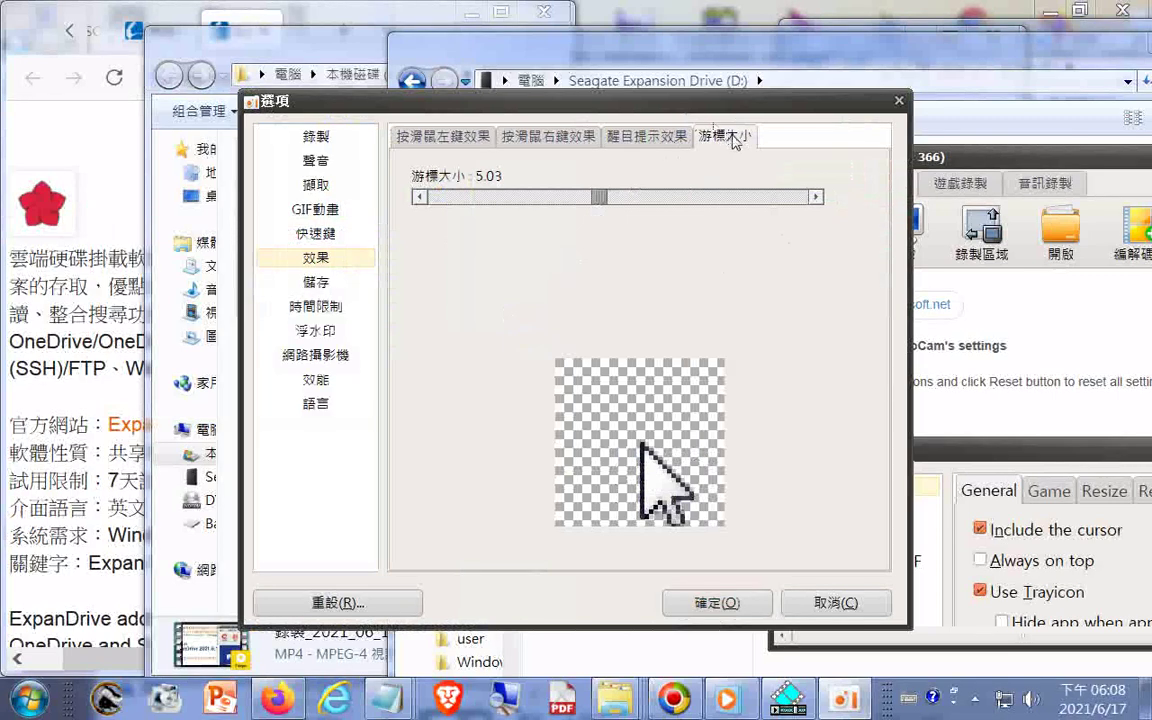
pyautogui.click(652, 150)
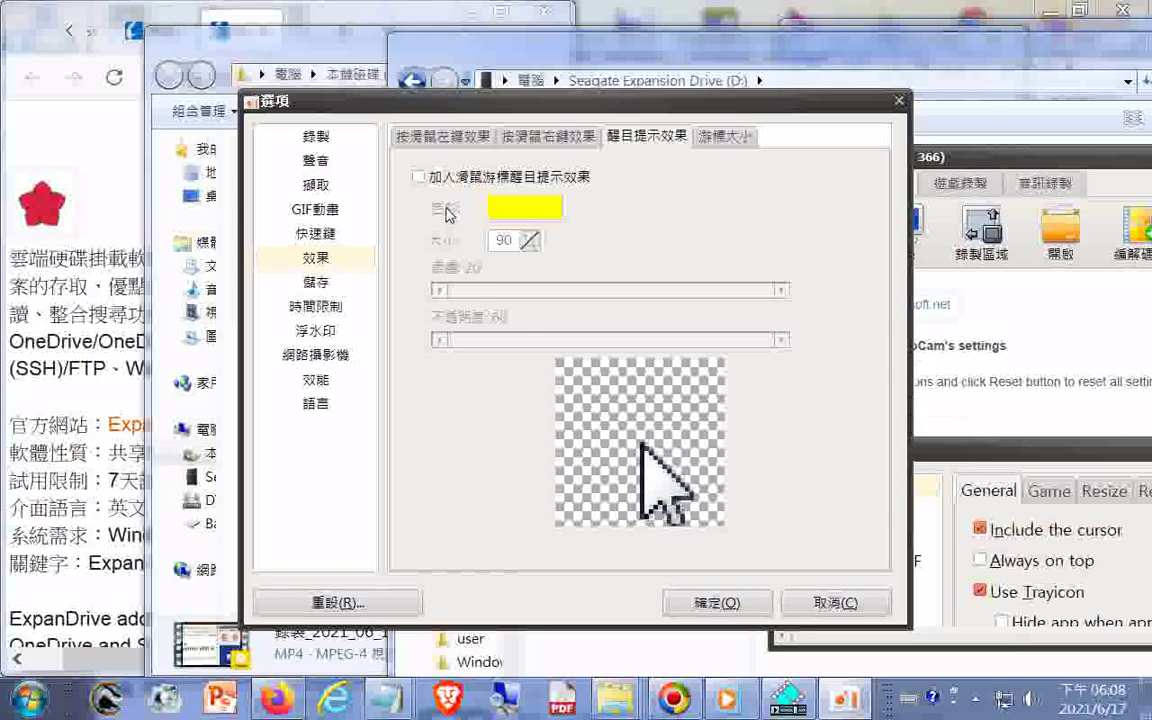
pyautogui.click(419, 178)
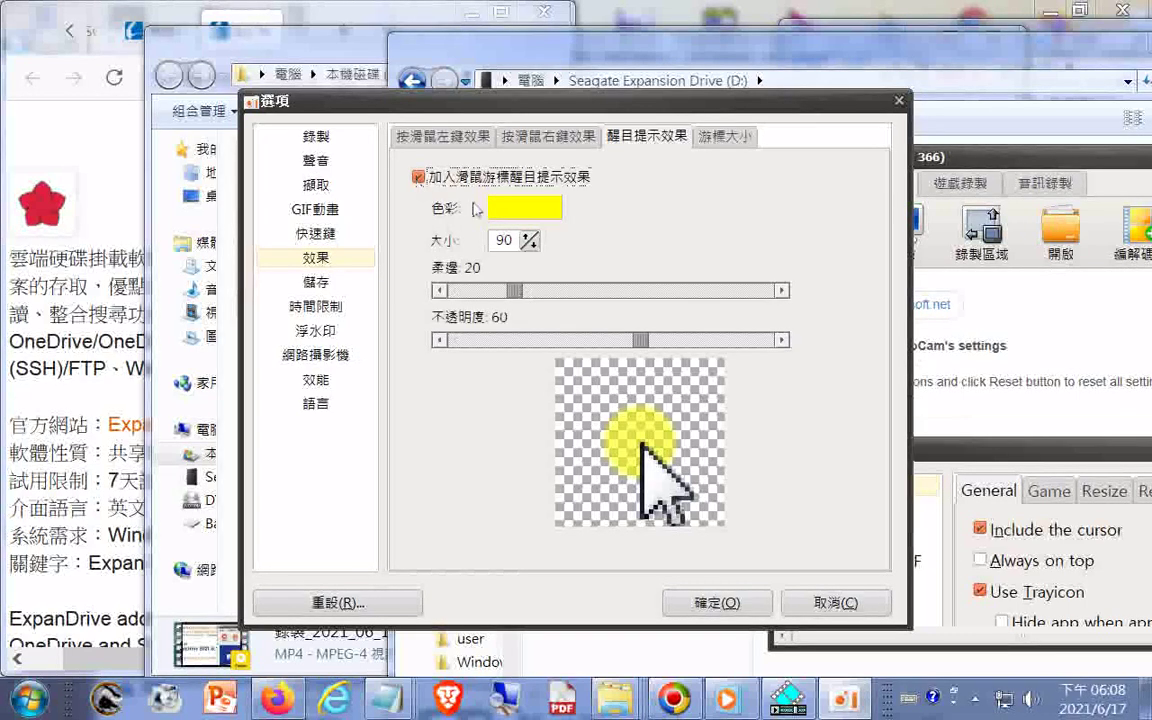
pyautogui.click(516, 213)
pyautogui.click(466, 211)
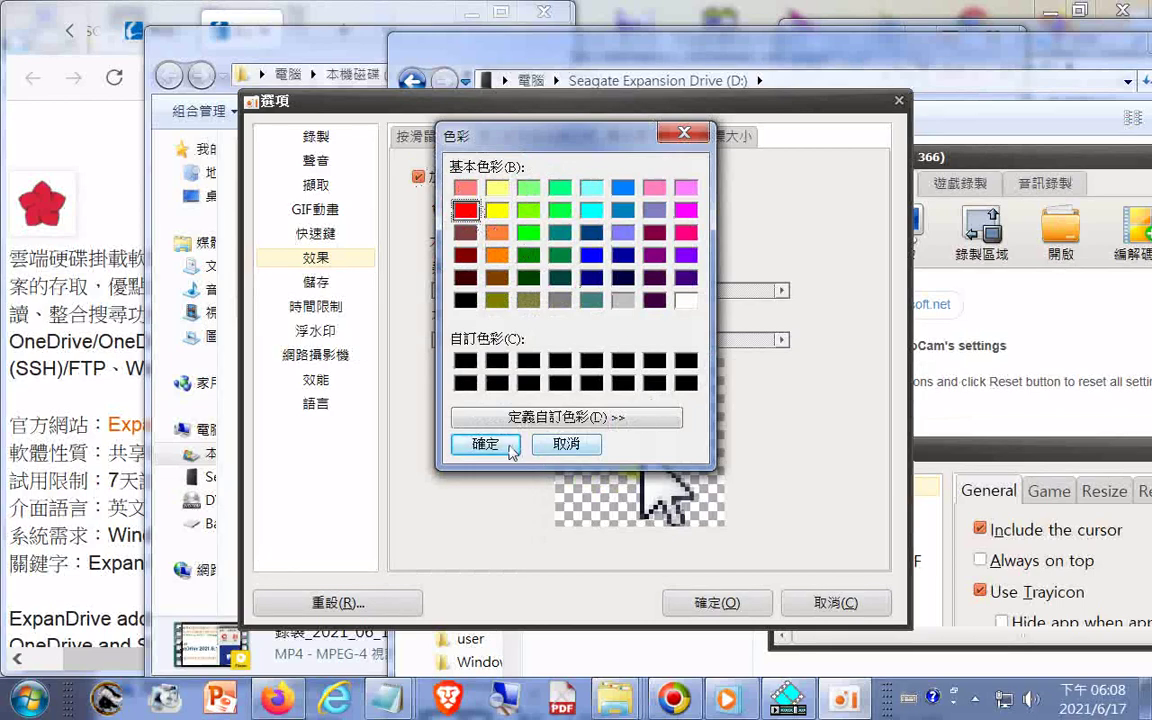
pyautogui.click(465, 187)
pyautogui.click(485, 444)
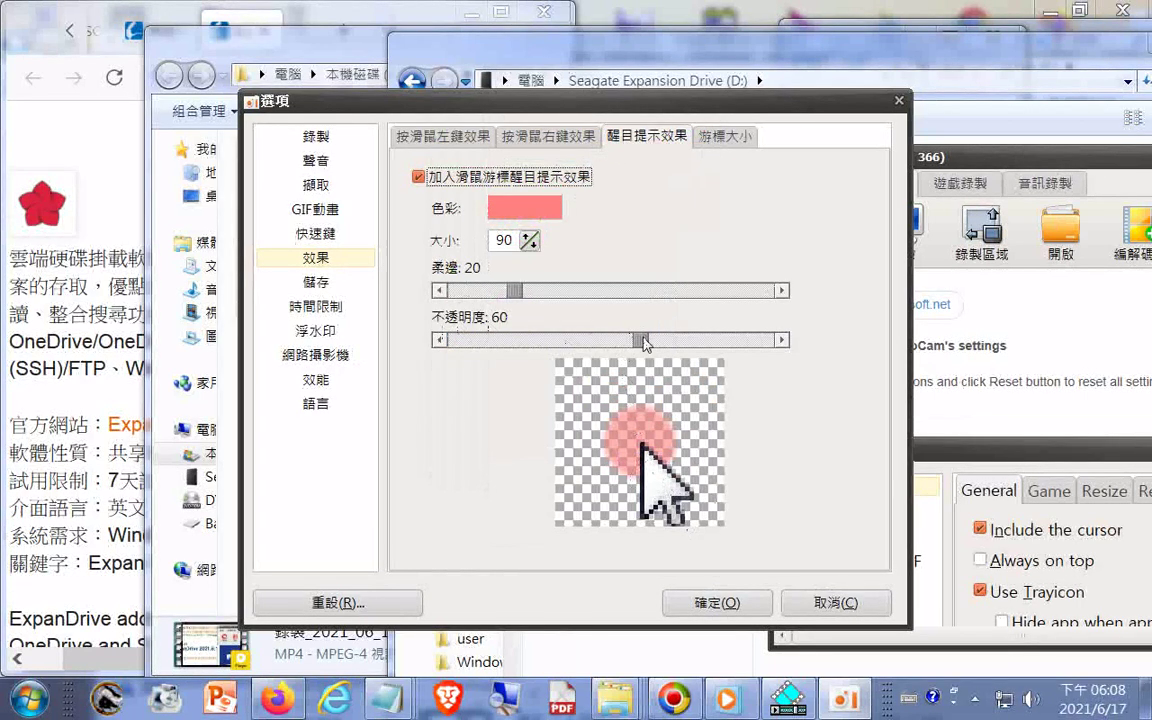
# - Set the cursor highlight's opacity (不透明度) and soft edge (柔邊) both to 100, and apply the options
pyautogui.moveTo(643, 343); pyautogui.dragTo(773, 347)
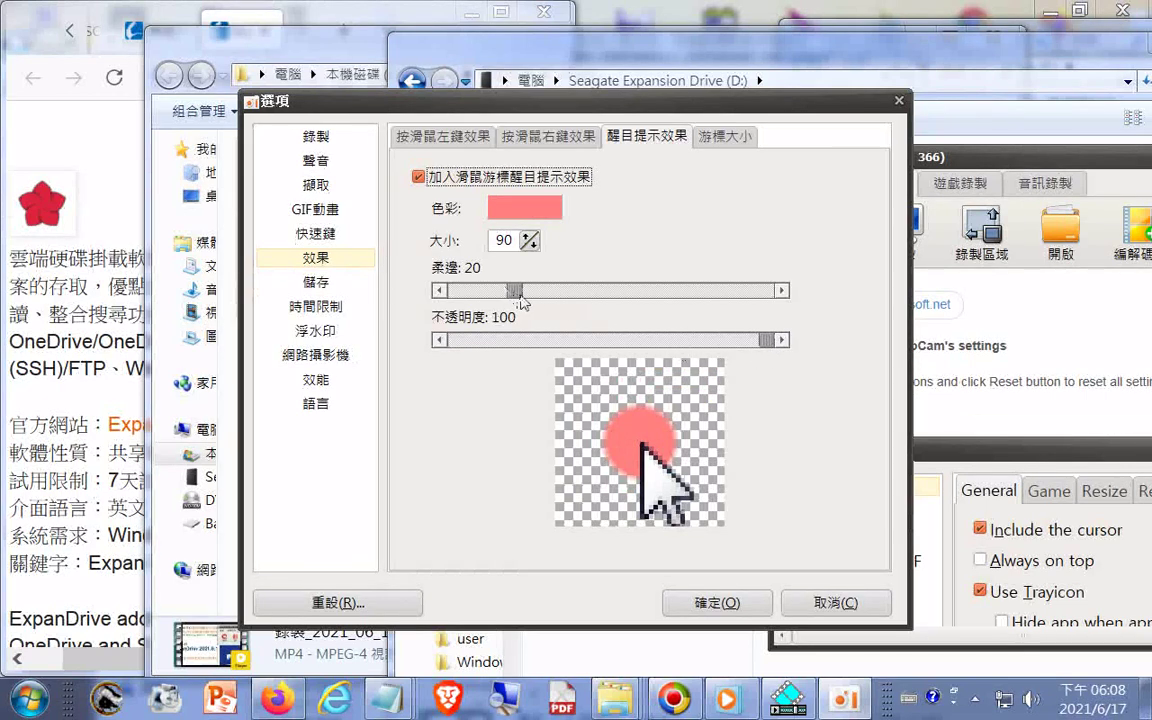
pyautogui.moveTo(516, 294); pyautogui.dragTo(620, 300)
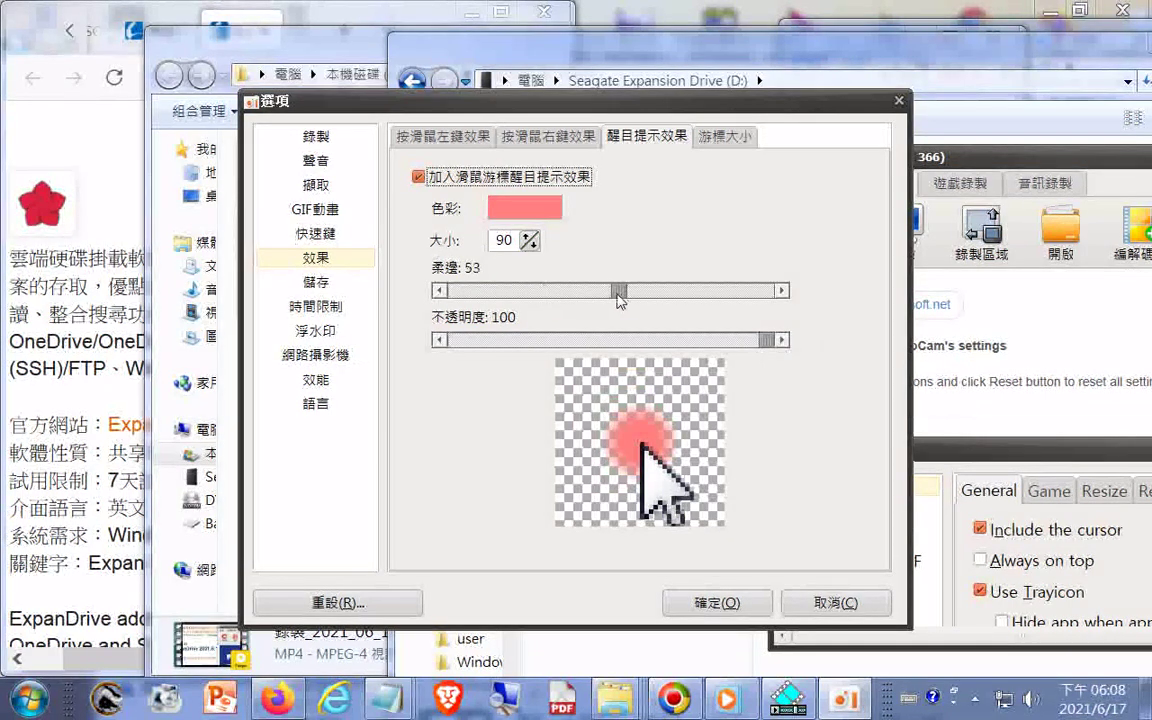
pyautogui.moveTo(618, 300); pyautogui.dragTo(777, 288)
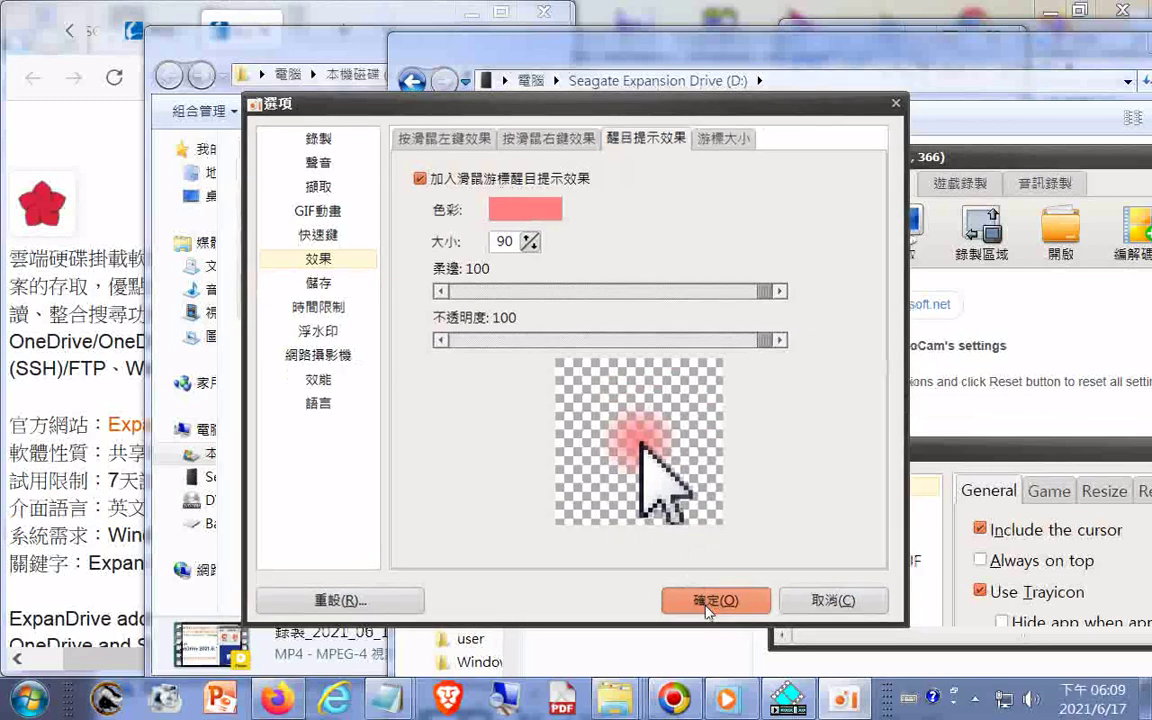
pyautogui.click(707, 603)
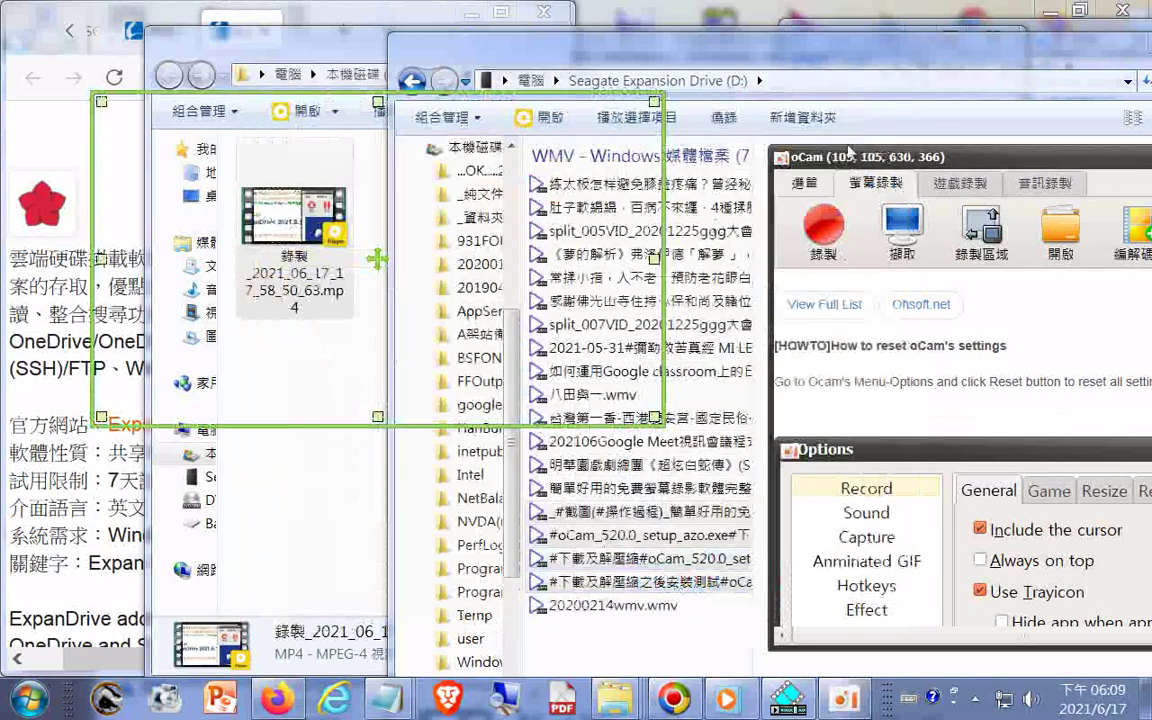
# - Move the oCam window aside, reopen the options, and review the right-click and left-click effect settings before confirming
pyautogui.moveTo(775, 152); pyautogui.dragTo(455, 129)
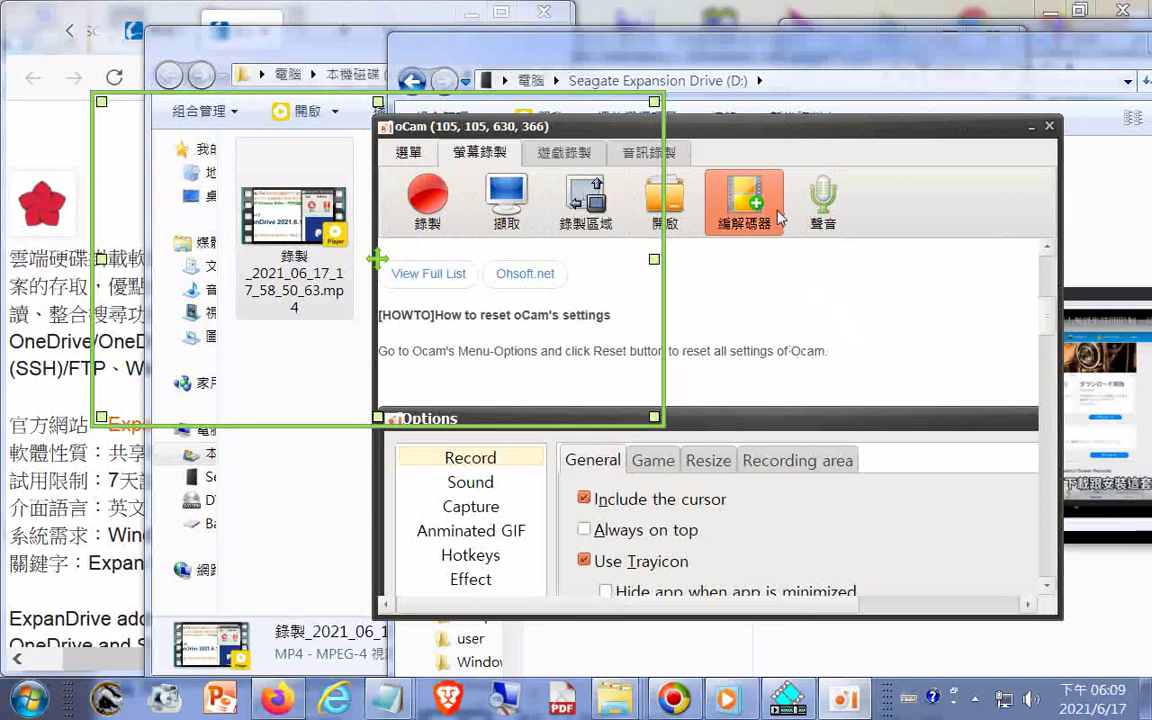
pyautogui.click(428, 163)
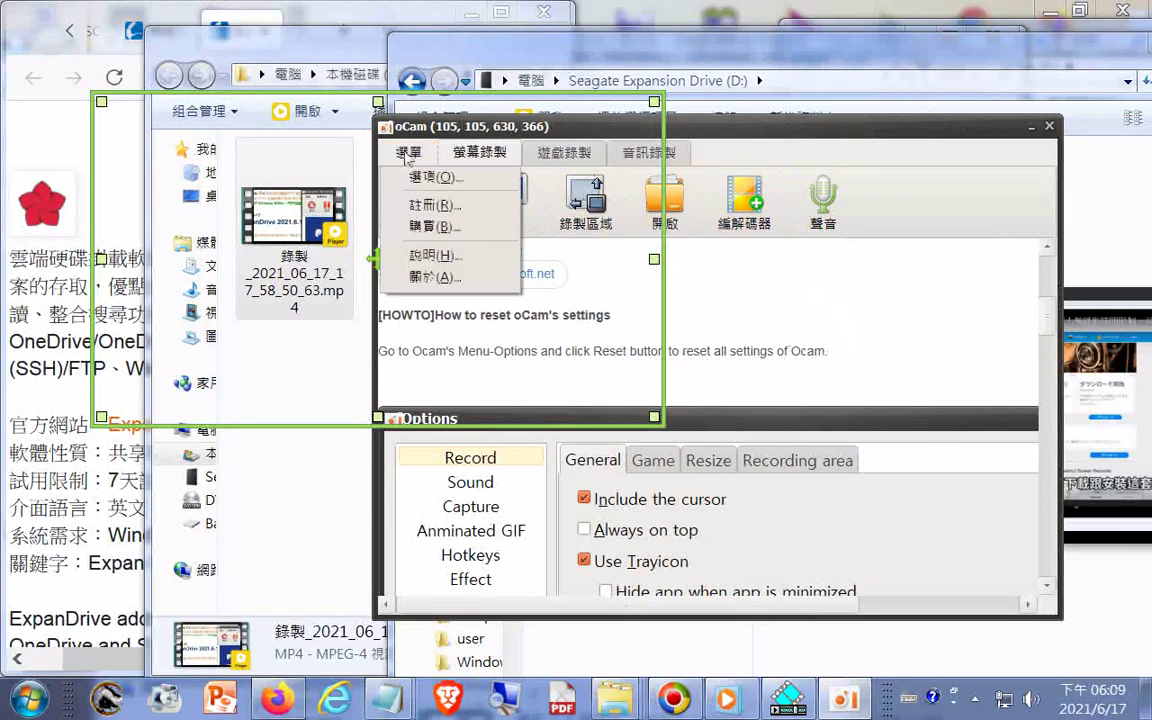
pyautogui.click(464, 184)
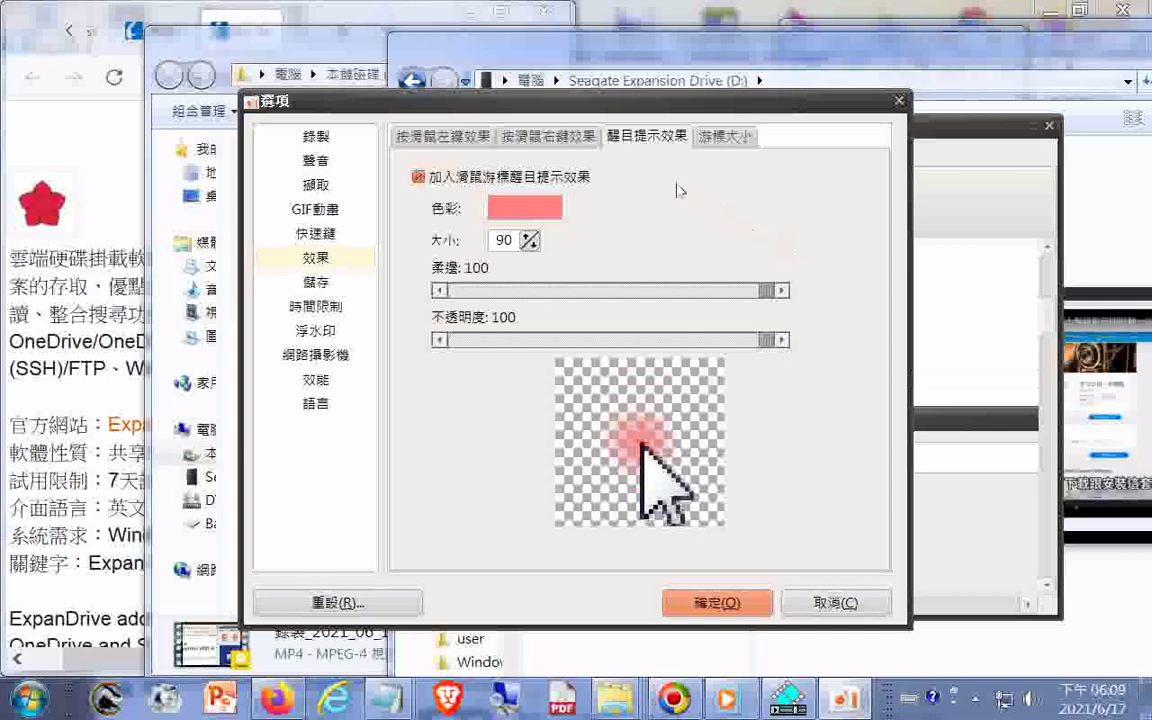
pyautogui.click(531, 140)
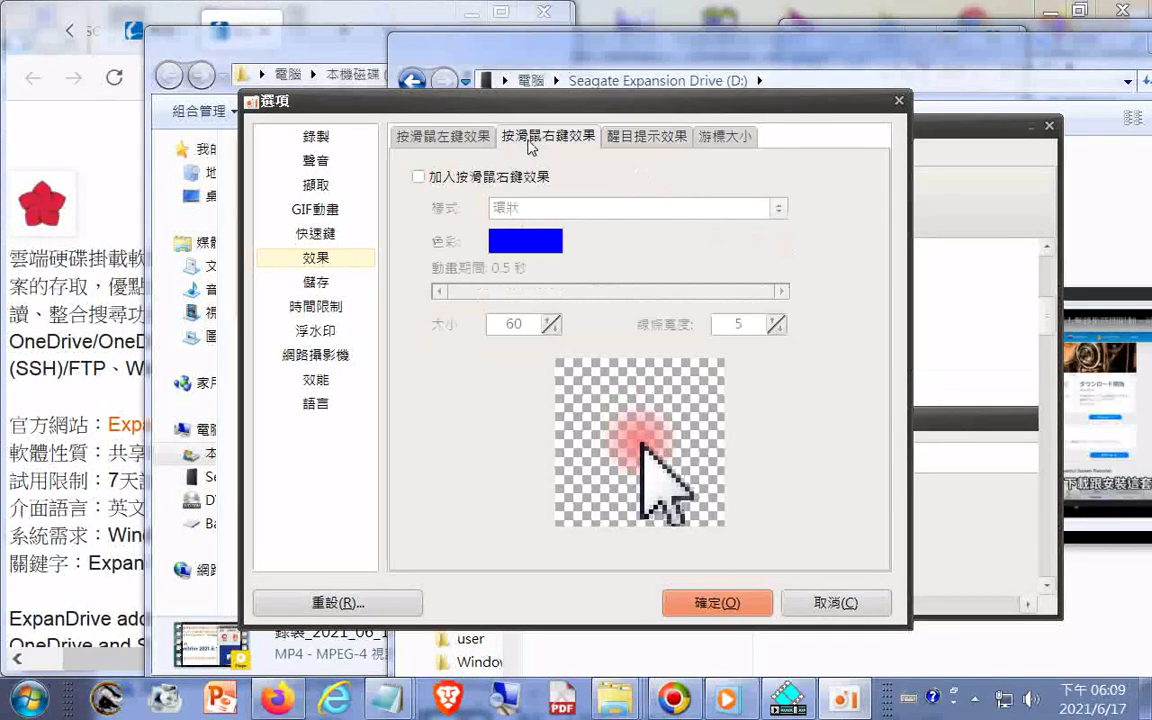
pyautogui.click(441, 137)
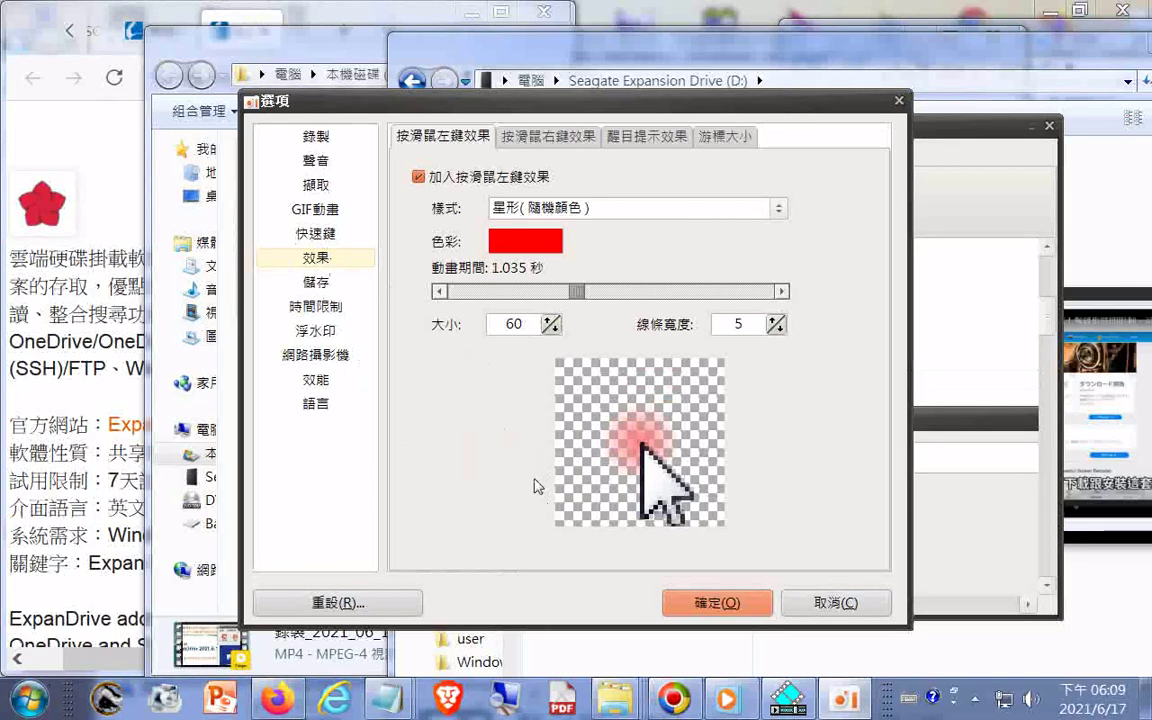
pyautogui.click(716, 604)
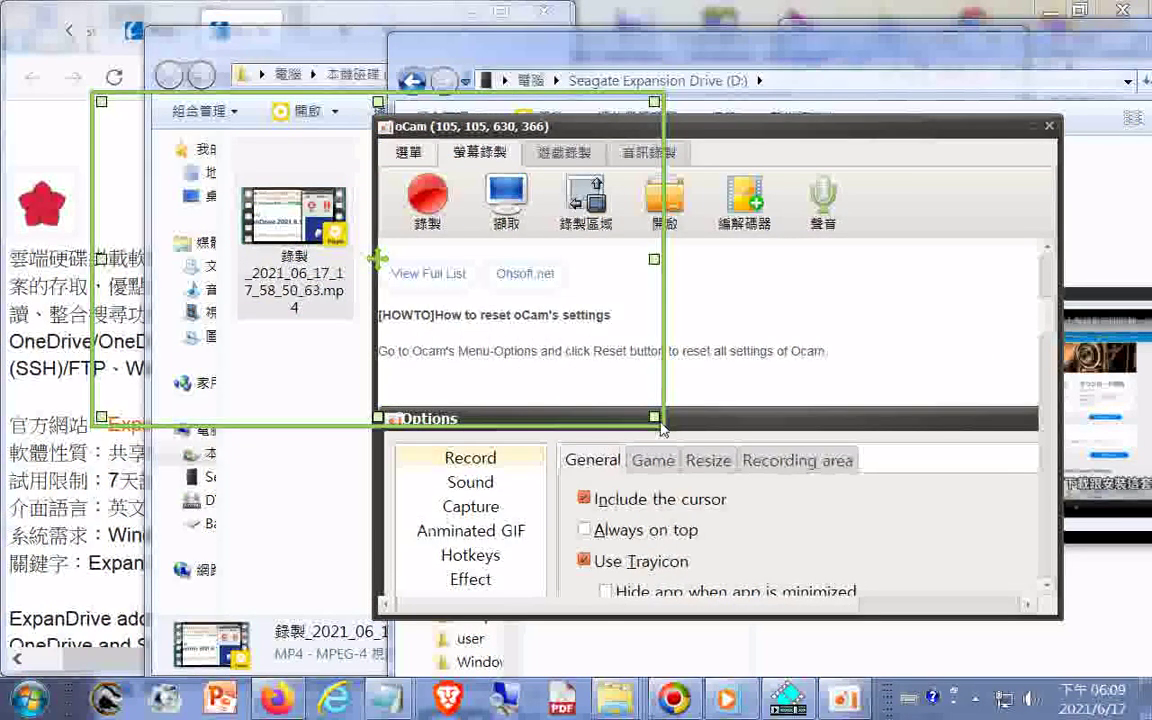
# - Move the recording area over the oCam window, and view the audio recording mode (音訊錄製)
pyautogui.moveTo(377, 258); pyautogui.dragTo(669, 411)
pyautogui.moveTo(960, 586); pyautogui.dragTo(957, 588)
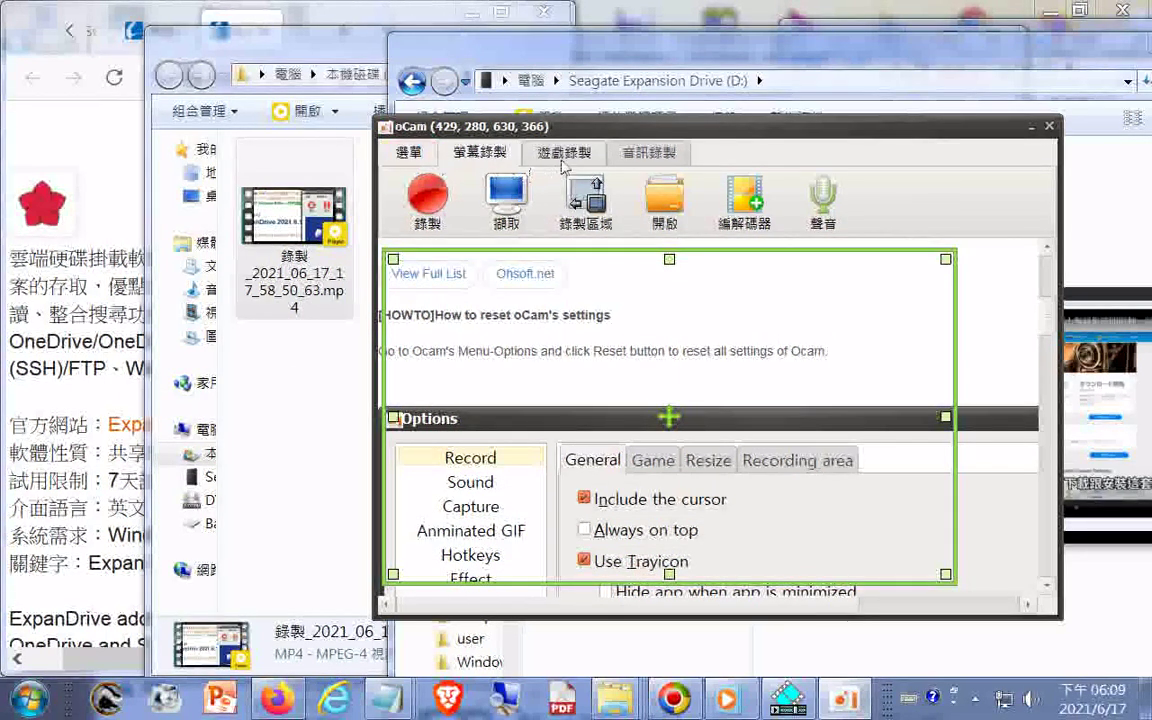
pyautogui.click(665, 154)
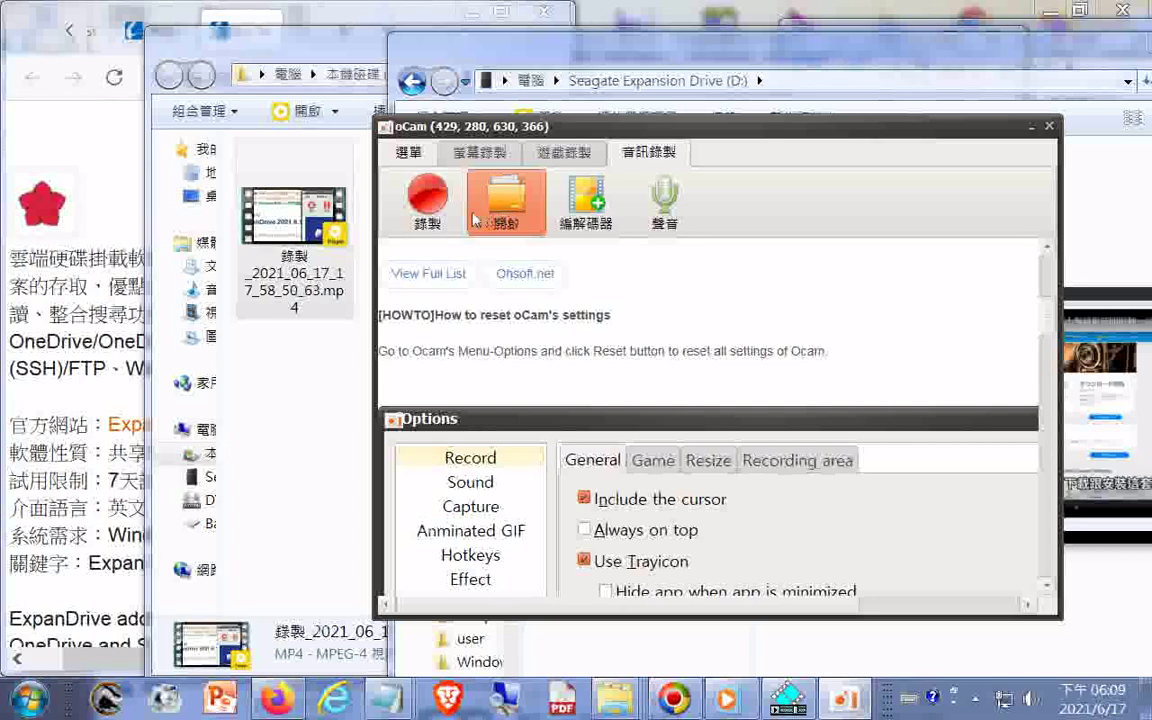
# - Return to screen recording mode (螢幕錄製) and set the recording area to full screen (全螢幕)
pyautogui.click(480, 153)
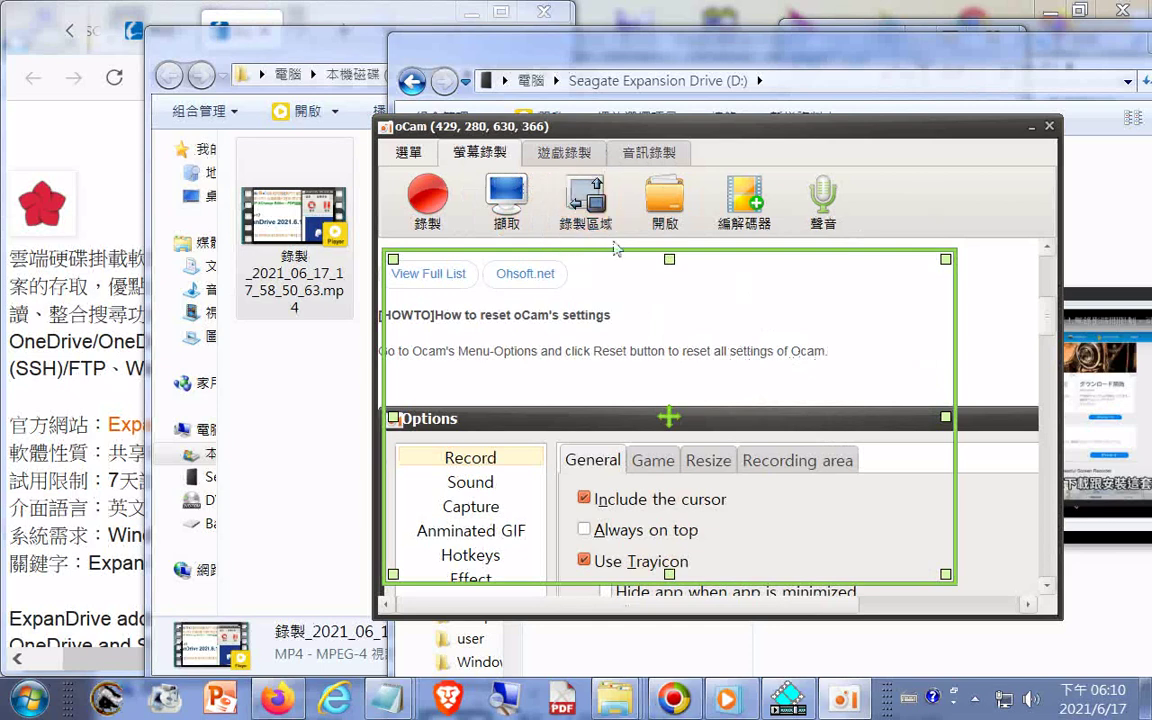
pyautogui.click(586, 196)
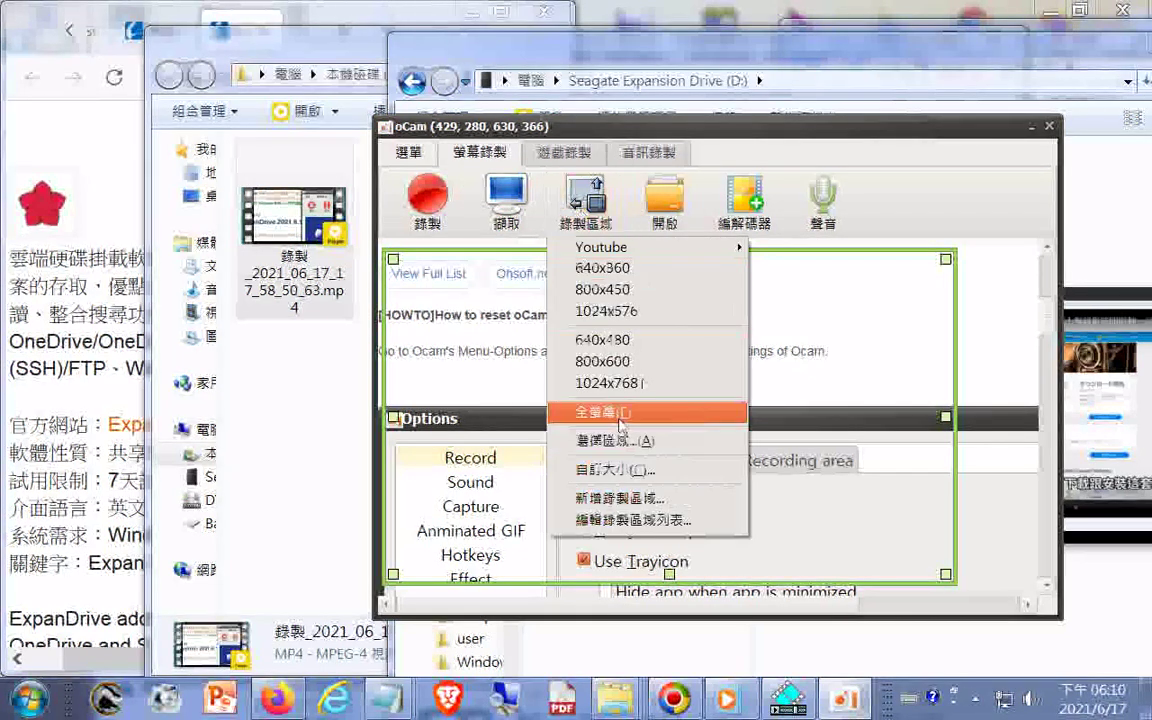
pyautogui.click(617, 413)
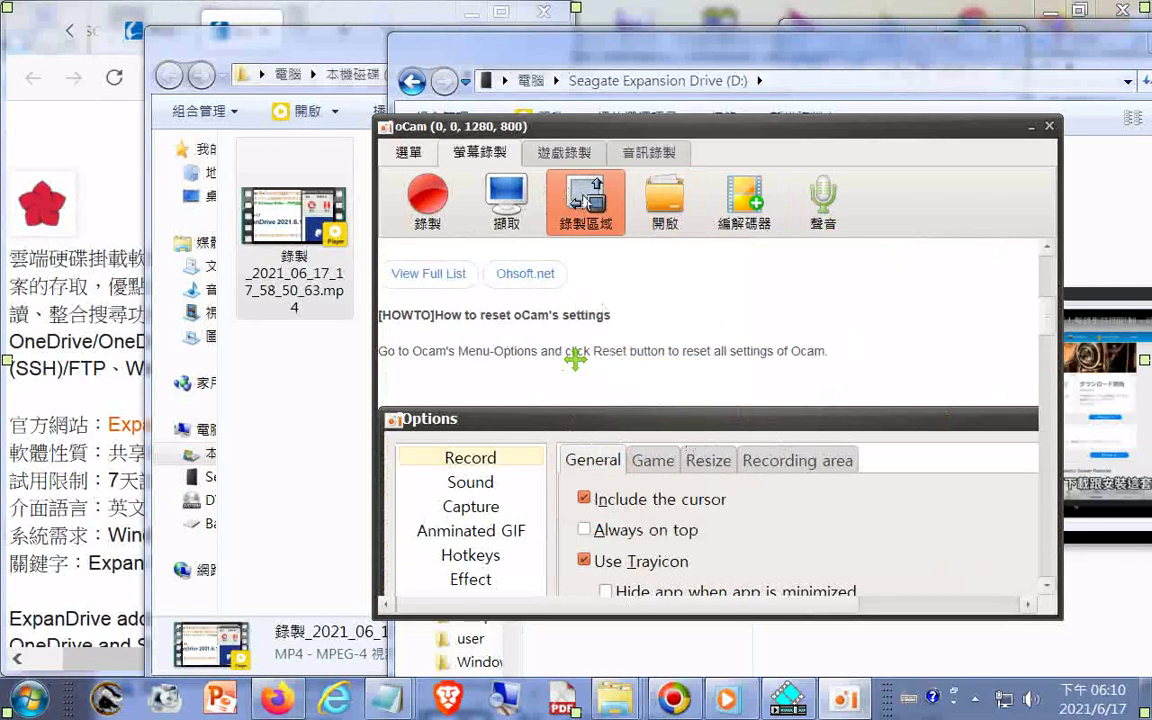
# - Try to set the recording area to the YouTube size 3840x2160 (UHD 4K)
pyautogui.click(588, 215)
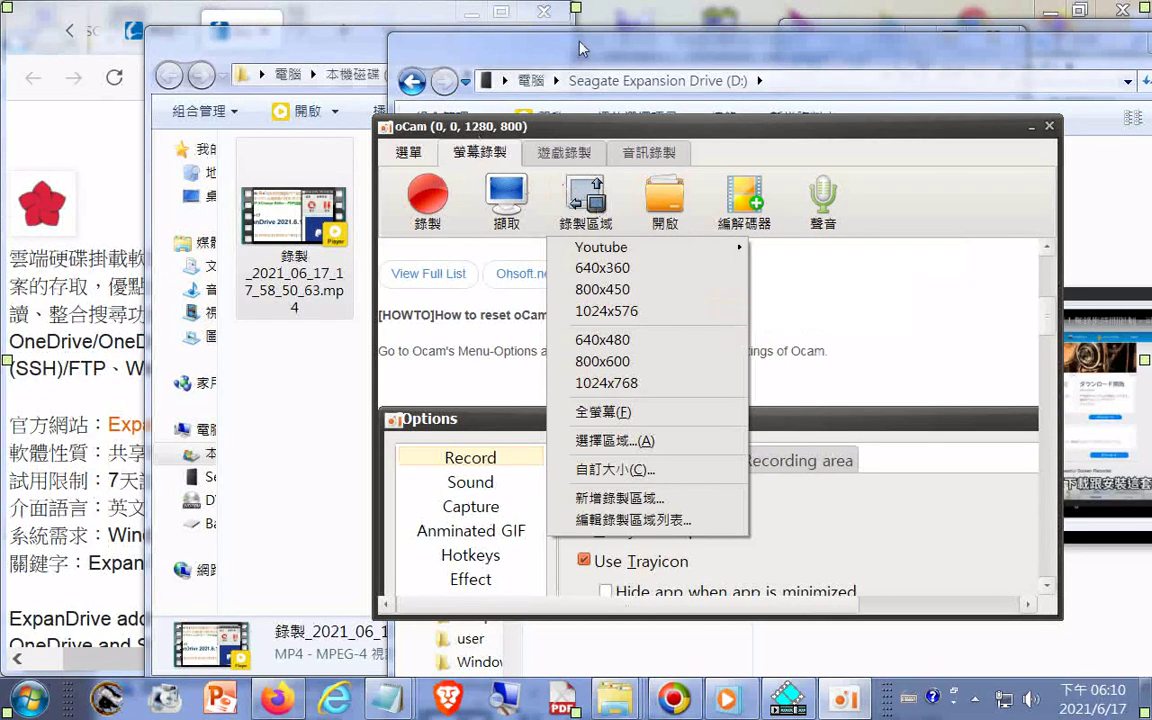
pyautogui.moveTo(634, 252)
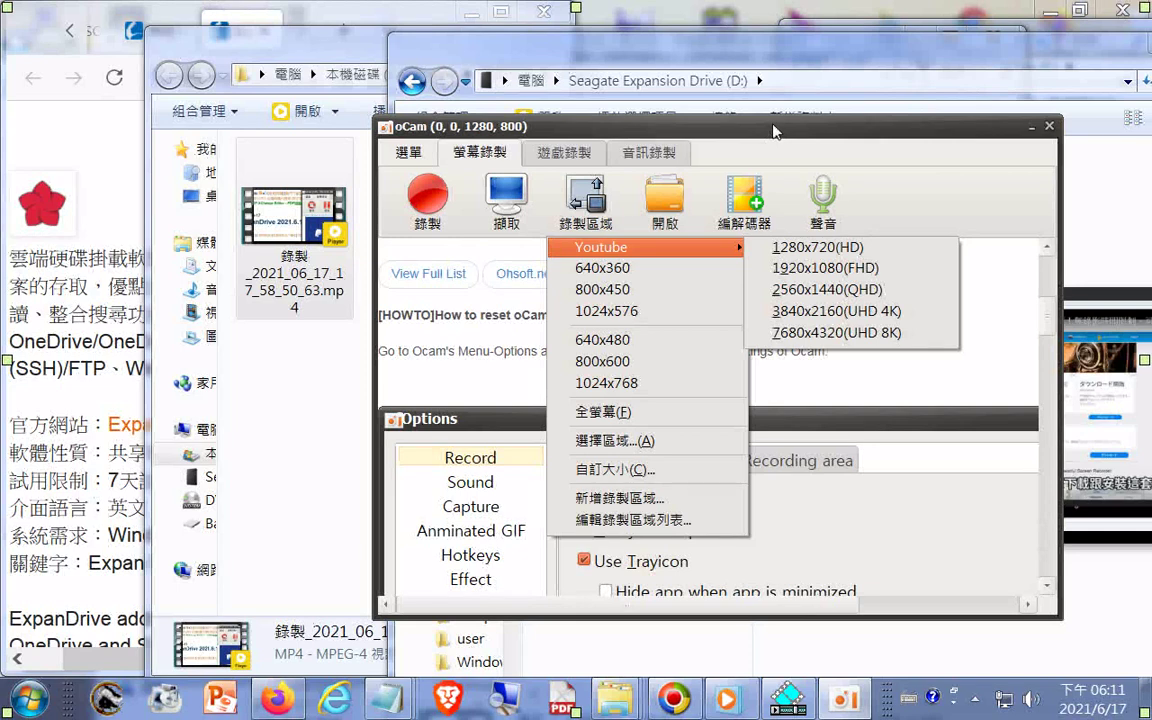
pyautogui.click(800, 311)
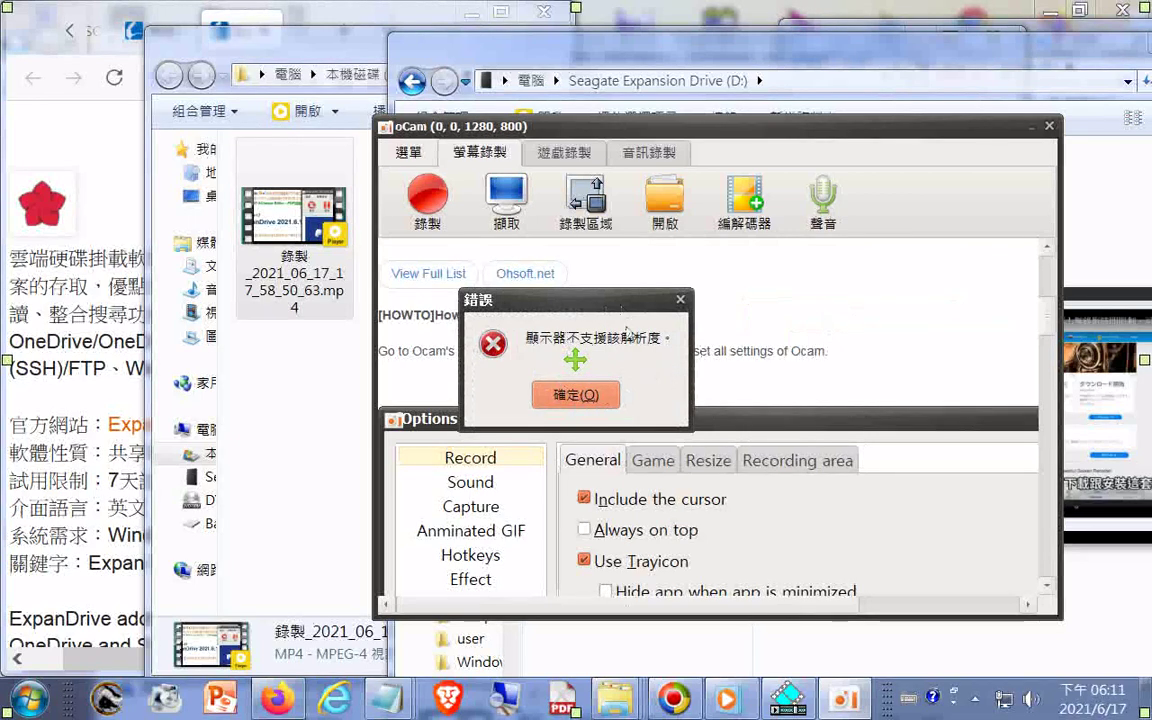
pyautogui.click(587, 395)
# - Choose full screen (全螢幕) again as the recording area and start recording
pyautogui.click(585, 200)
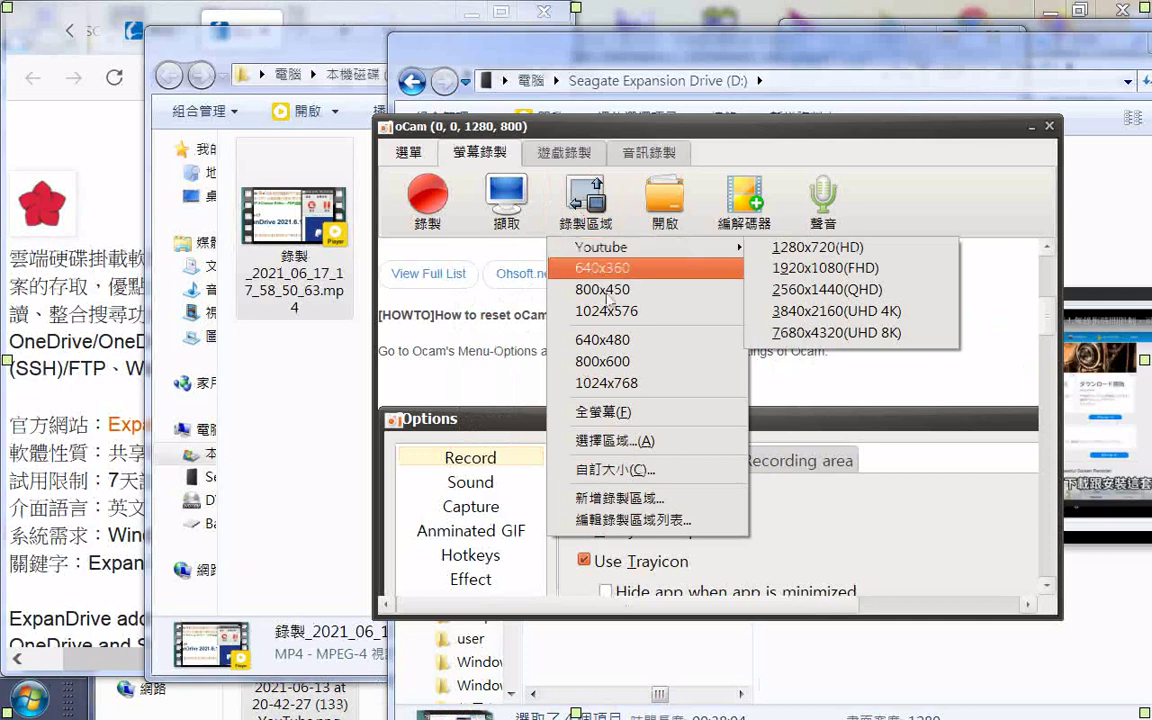
pyautogui.click(625, 411)
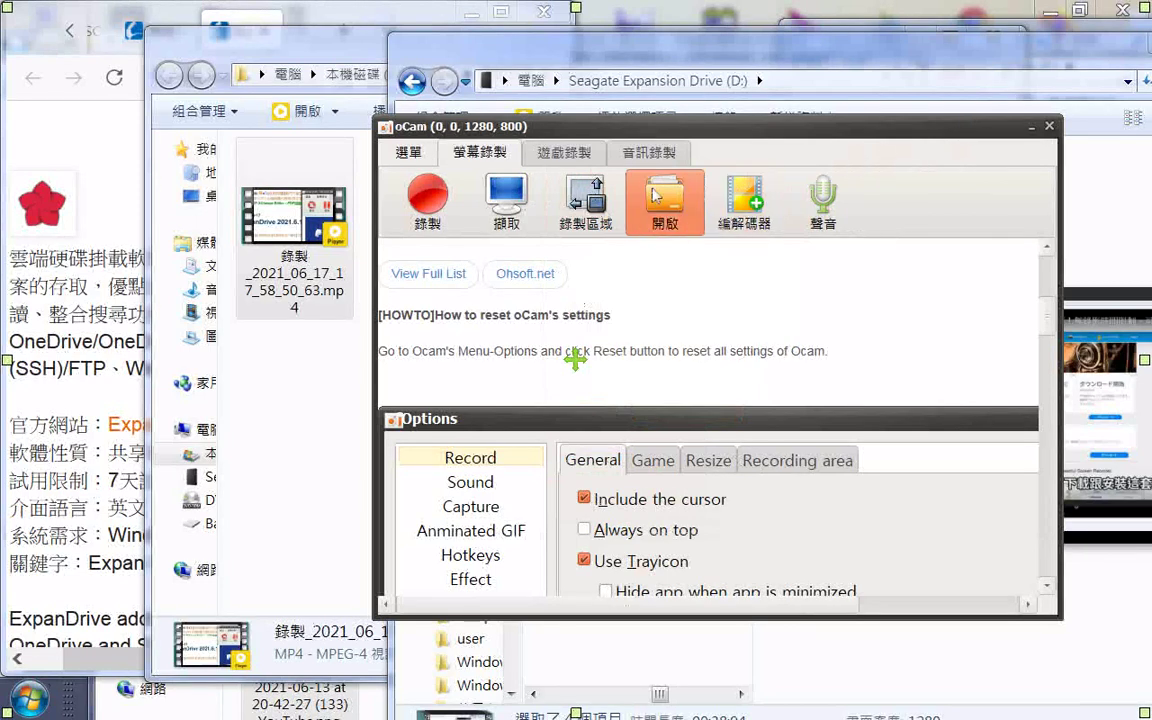
pyautogui.click(428, 208)
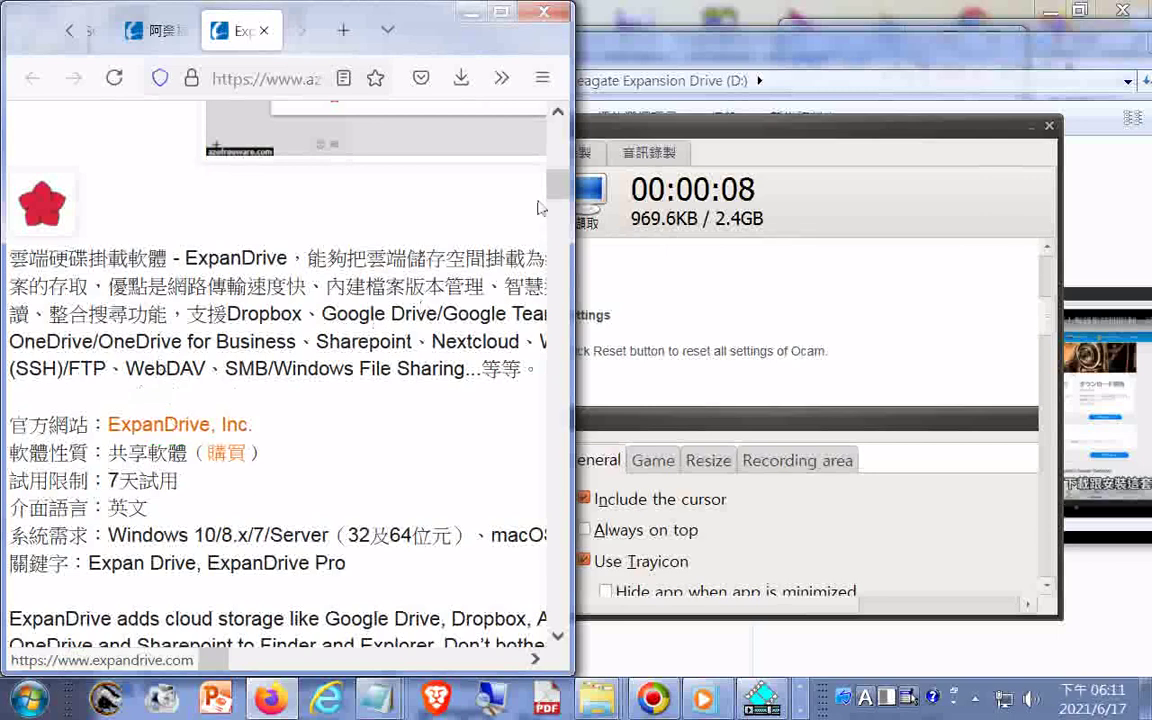
# - Bring oCam back to the front and try to open its options during the recording
pyautogui.click(900, 307)
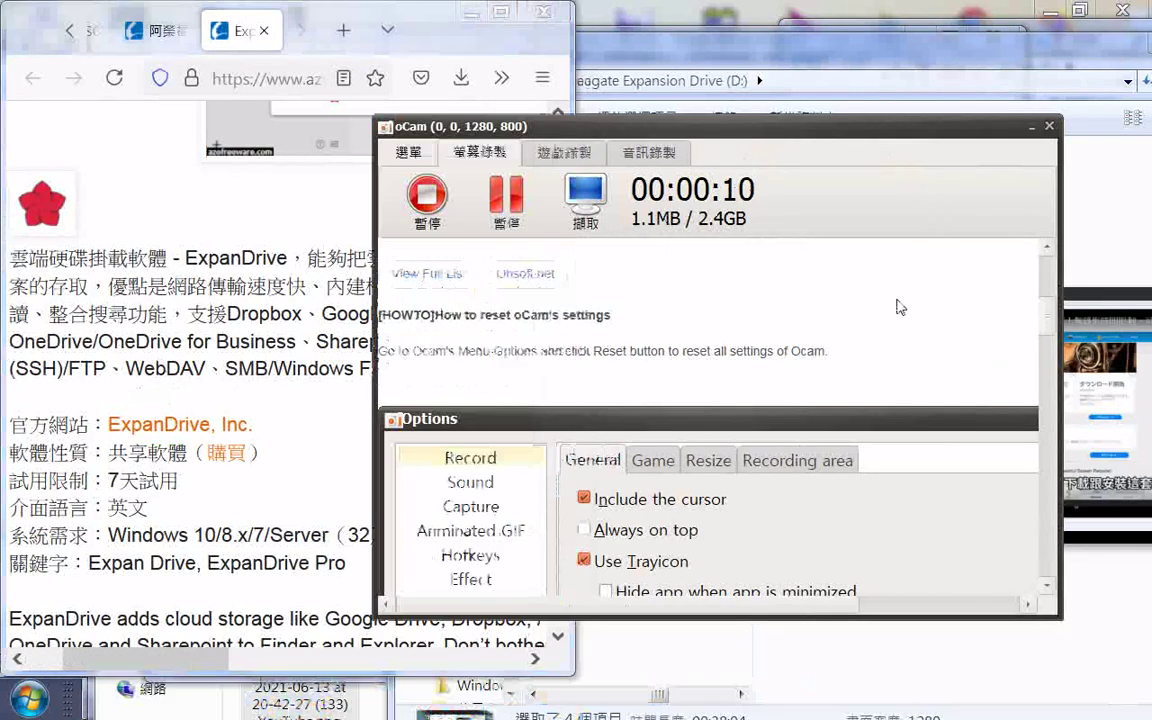
pyautogui.click(405, 151)
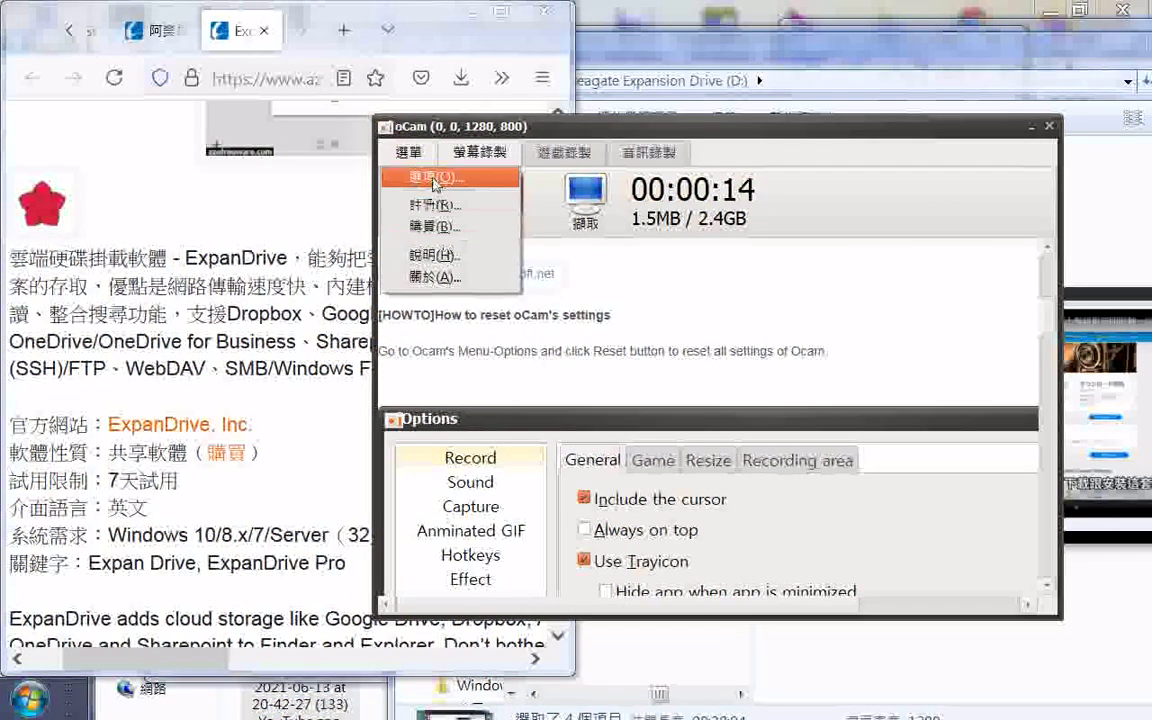
pyautogui.click(436, 183)
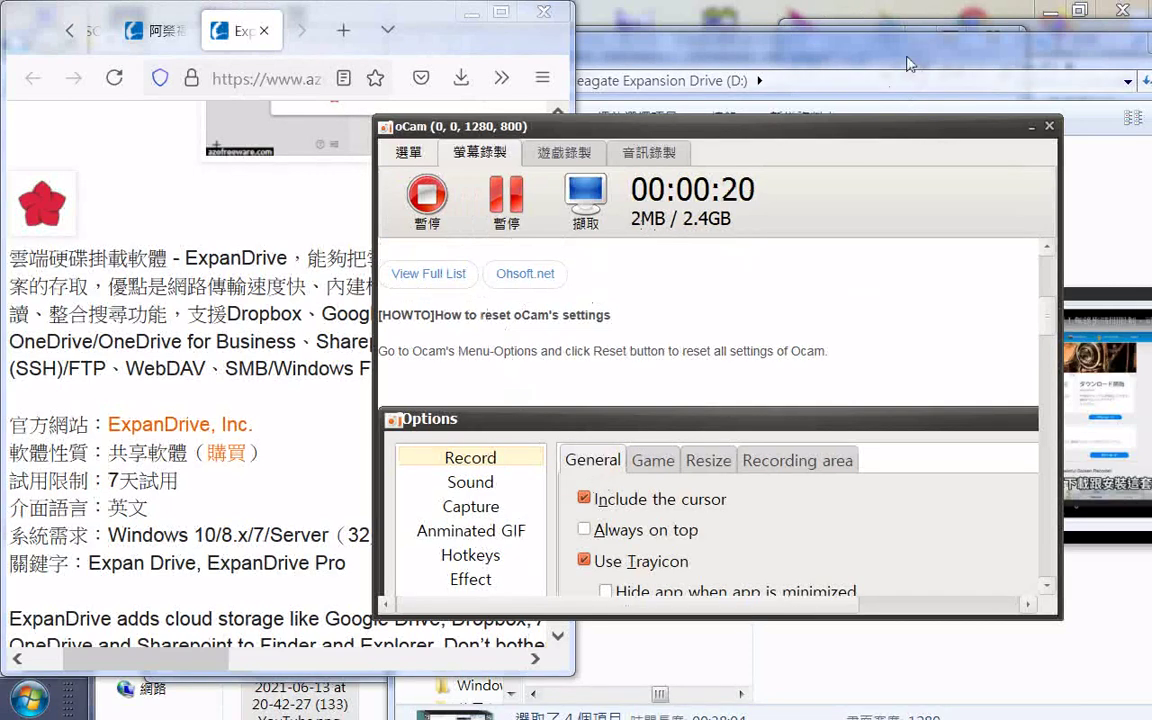
# - Find the oCam program among all installed programs, pin it to the Start menu, and check the pinned entry
pyautogui.press('super')
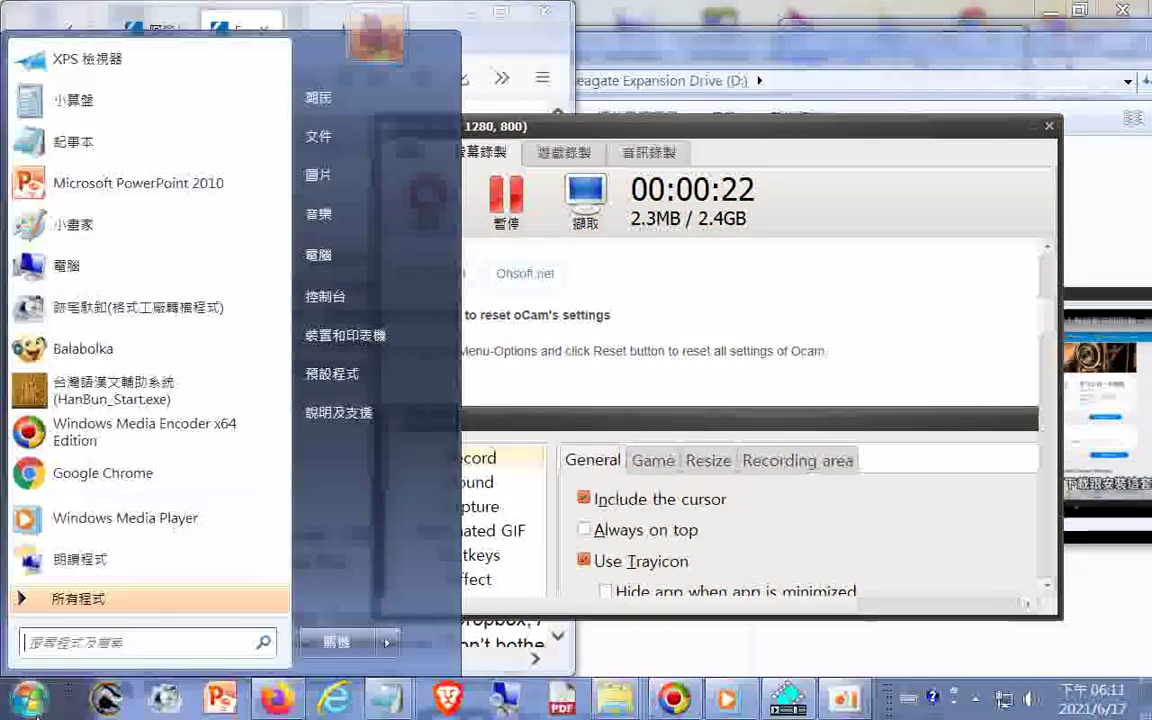
pyautogui.click(62, 600)
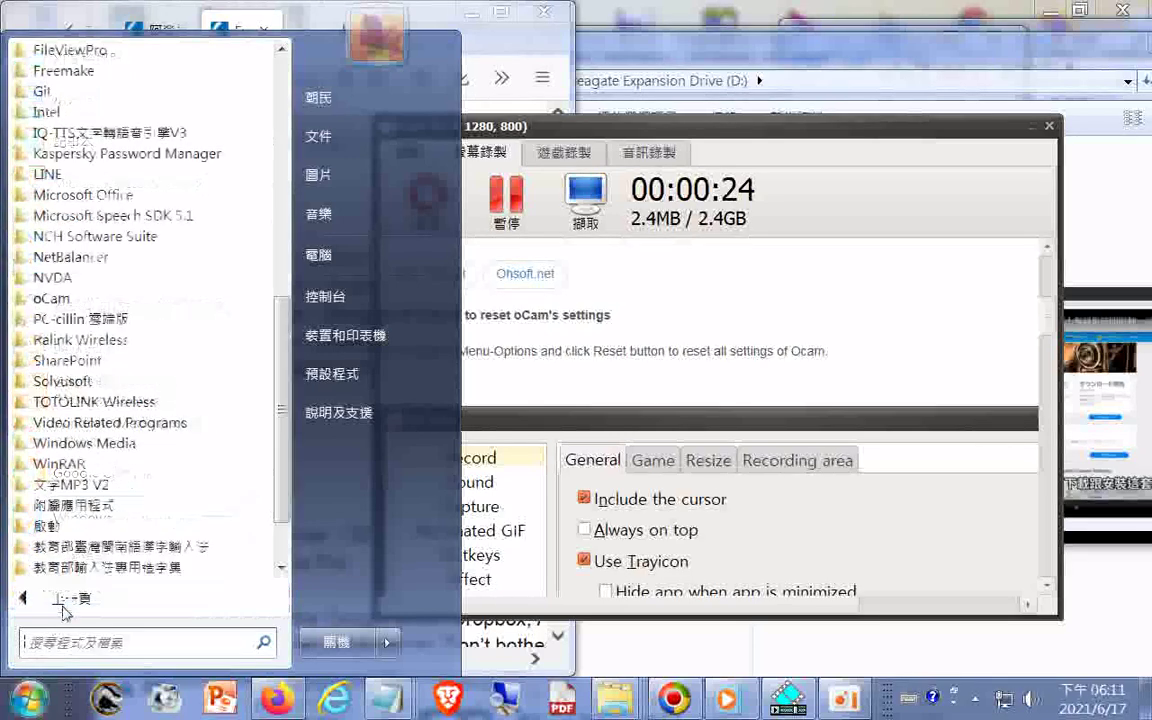
pyautogui.scroll(-2, 206, 360)
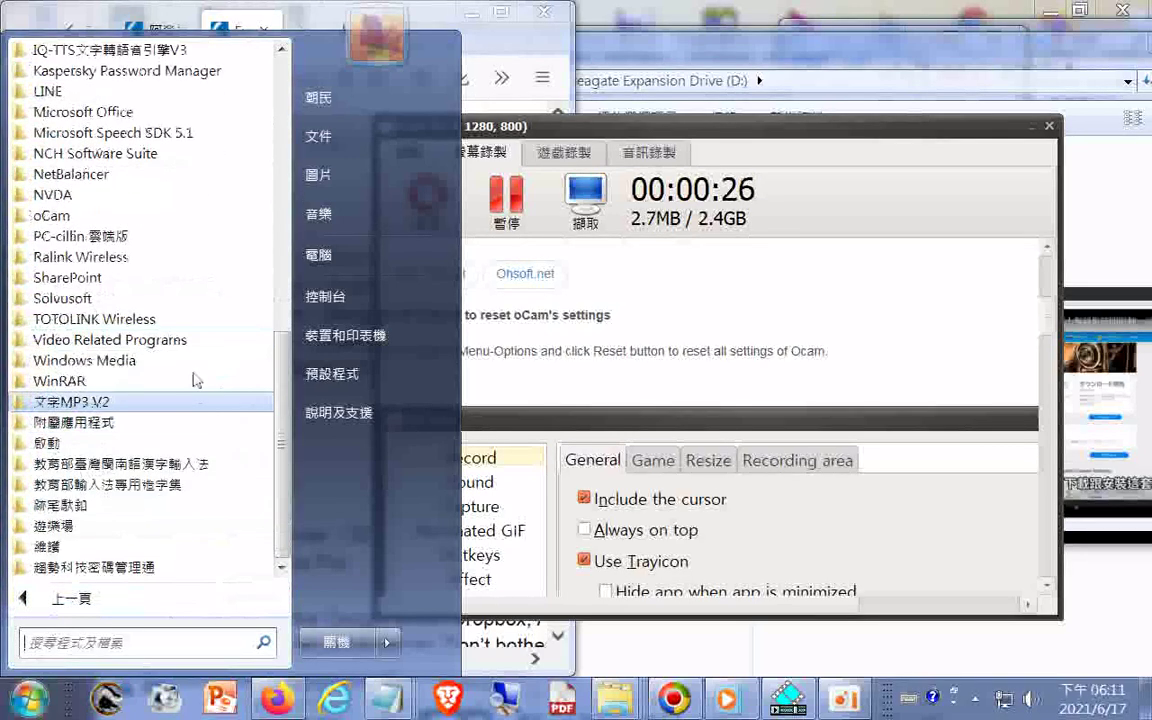
pyautogui.click(95, 216)
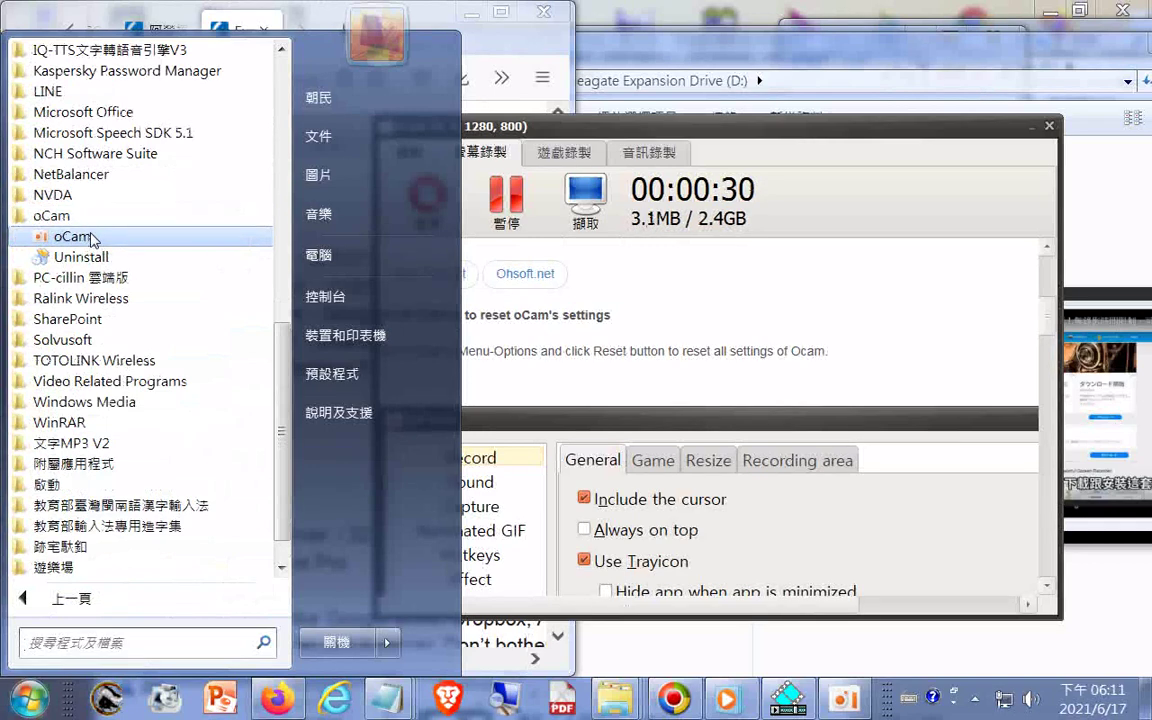
pyautogui.rightClick(92, 238)
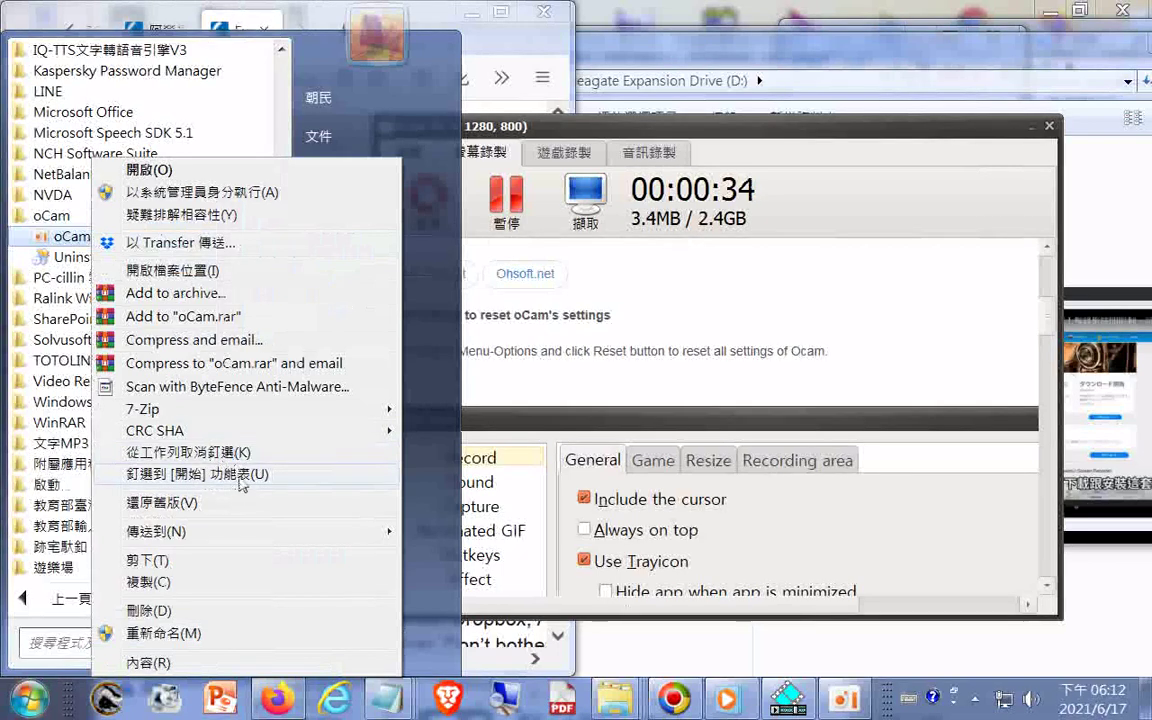
pyautogui.click(215, 476)
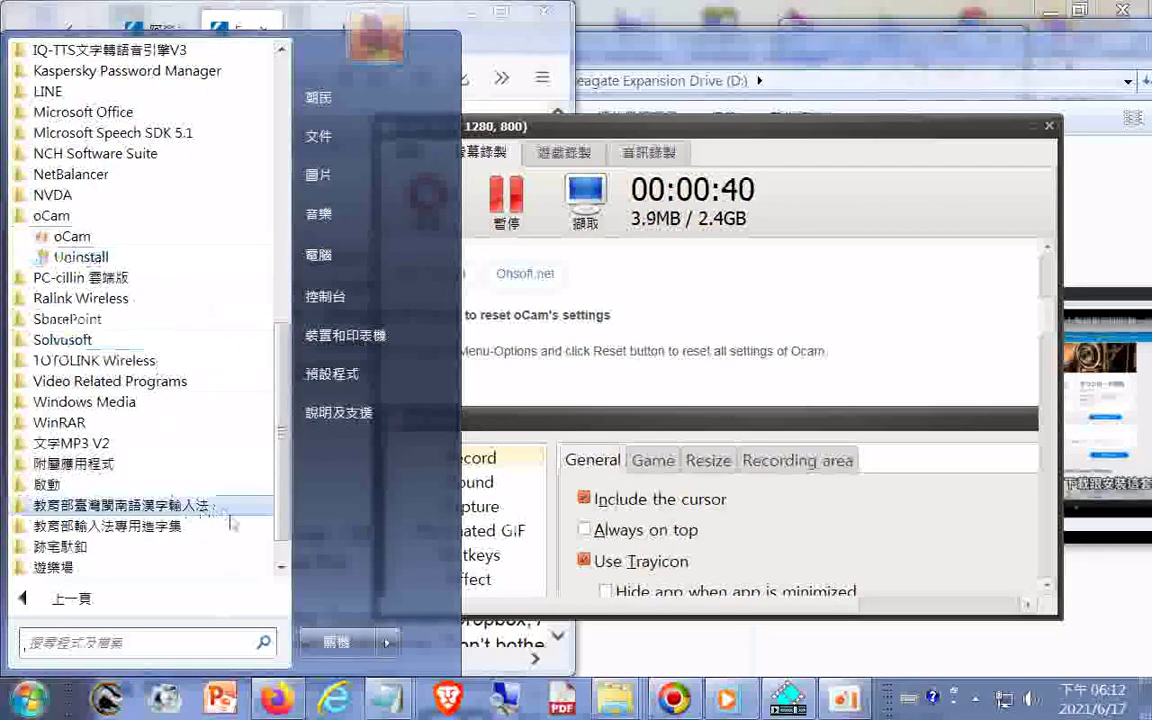
pyautogui.click(30, 698)
pyautogui.click(30, 698)
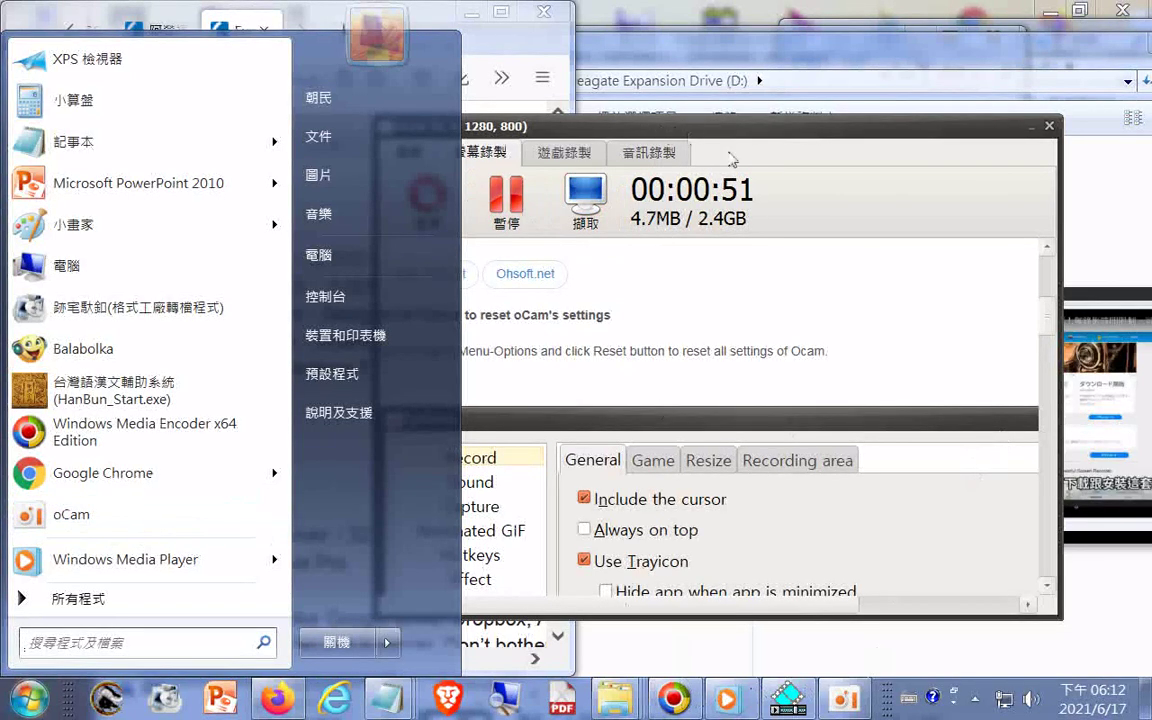
# - Return to oCam through its taskbar entry, and replace the running recording with a new one
pyautogui.rightClick(852, 703)
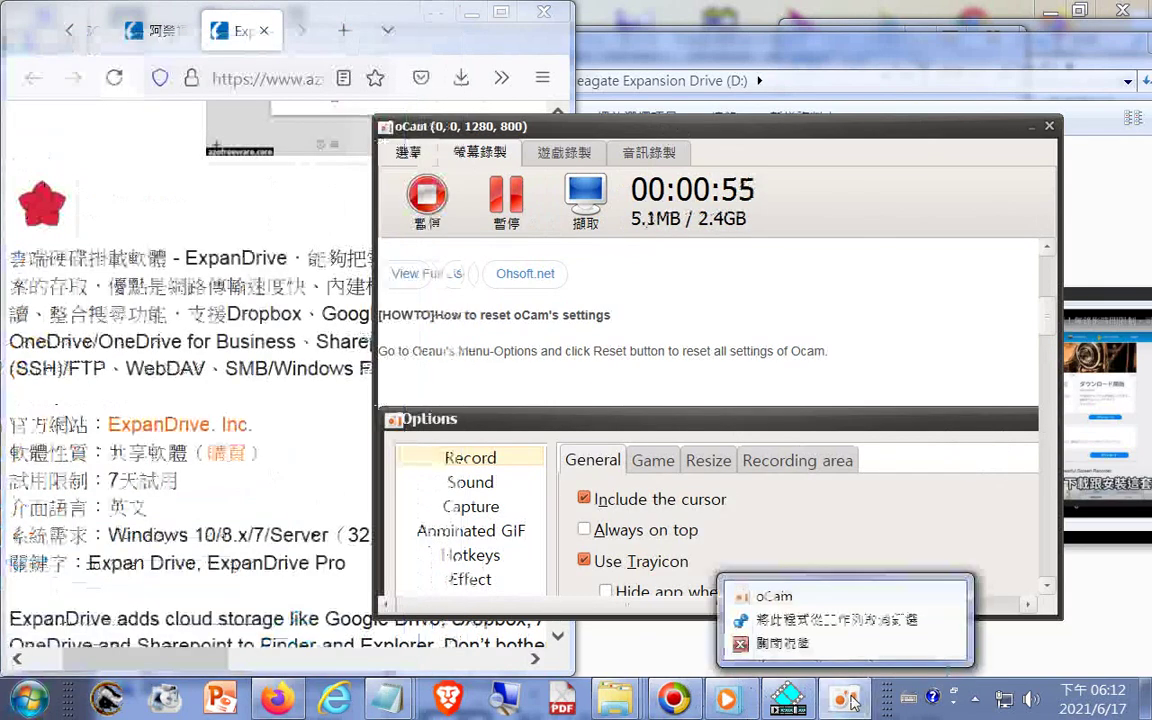
pyautogui.click(773, 596)
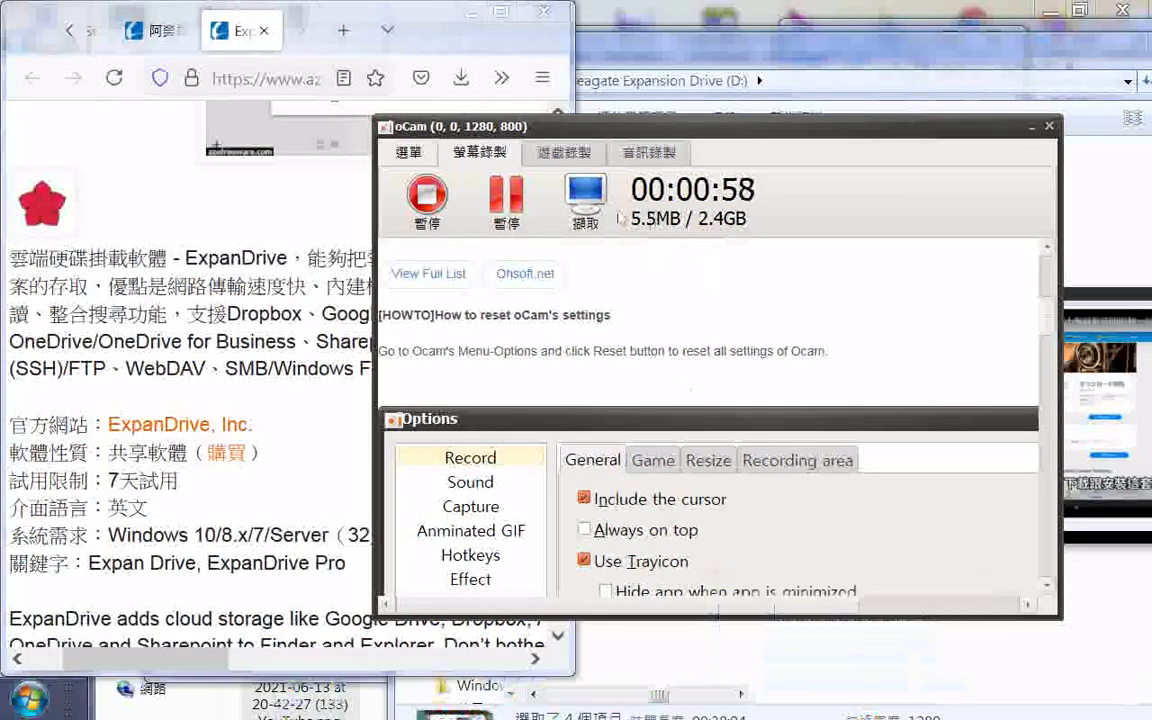
pyautogui.click(440, 203)
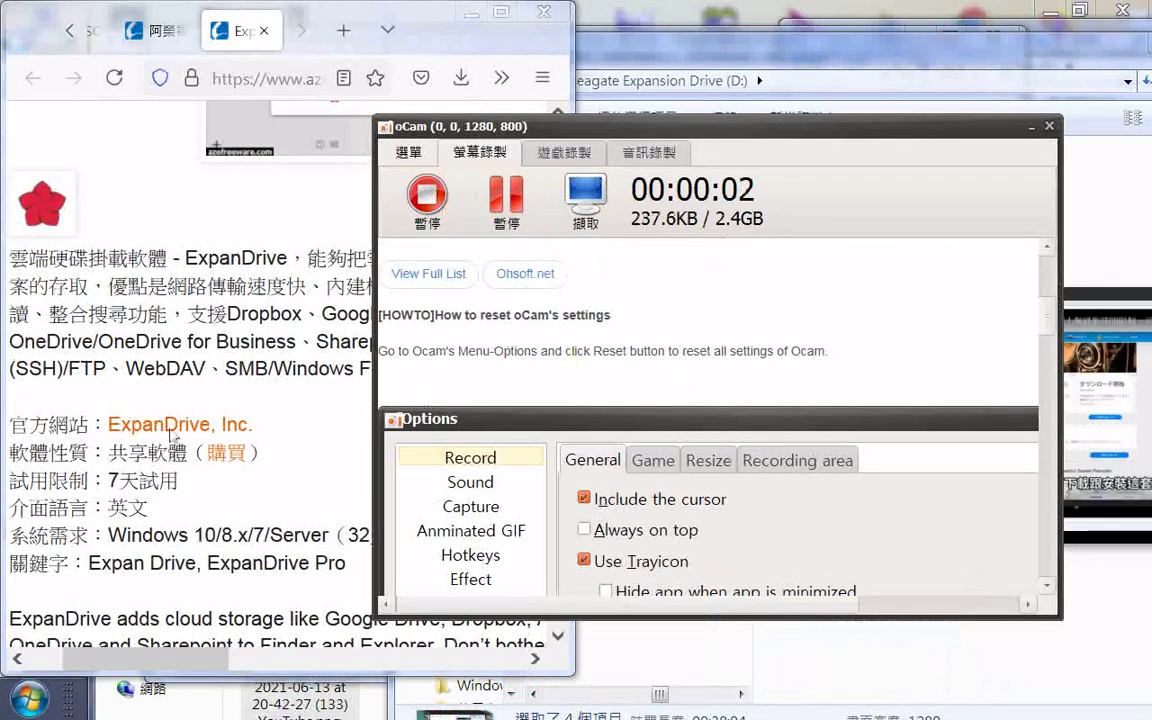
# - View oCam's Start menu and taskbar entries, and look through the ExpanDrive article in the browser during the recording
pyautogui.click(28, 698)
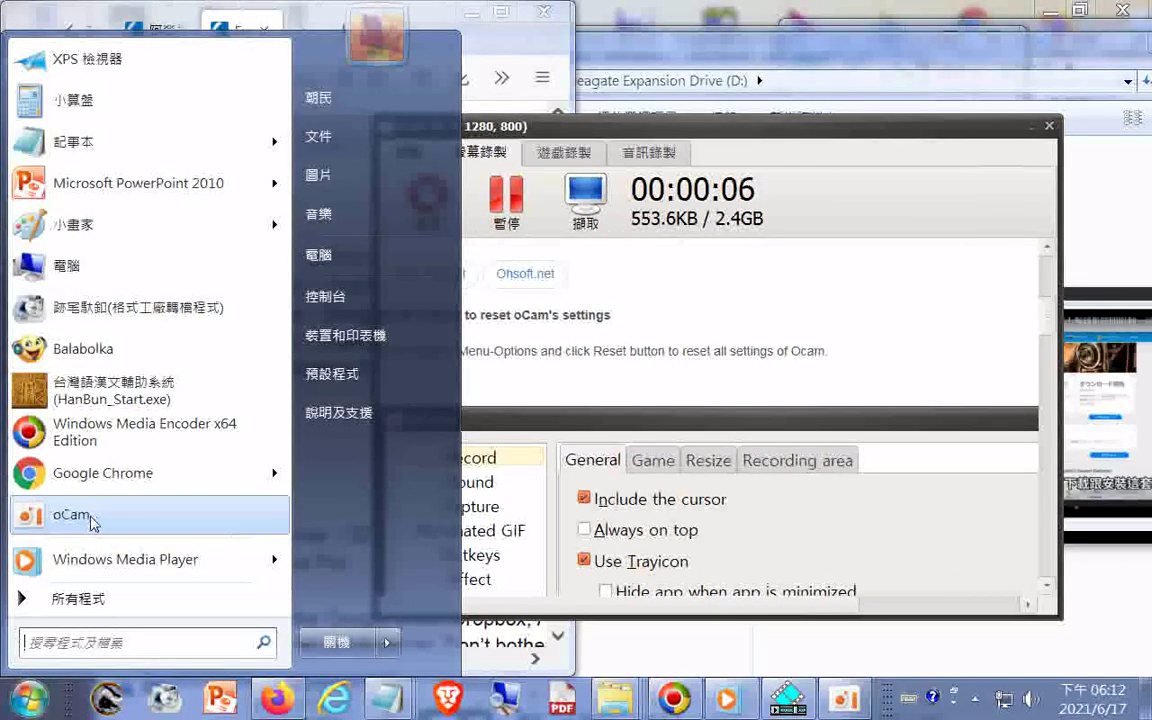
pyautogui.rightClick(860, 698)
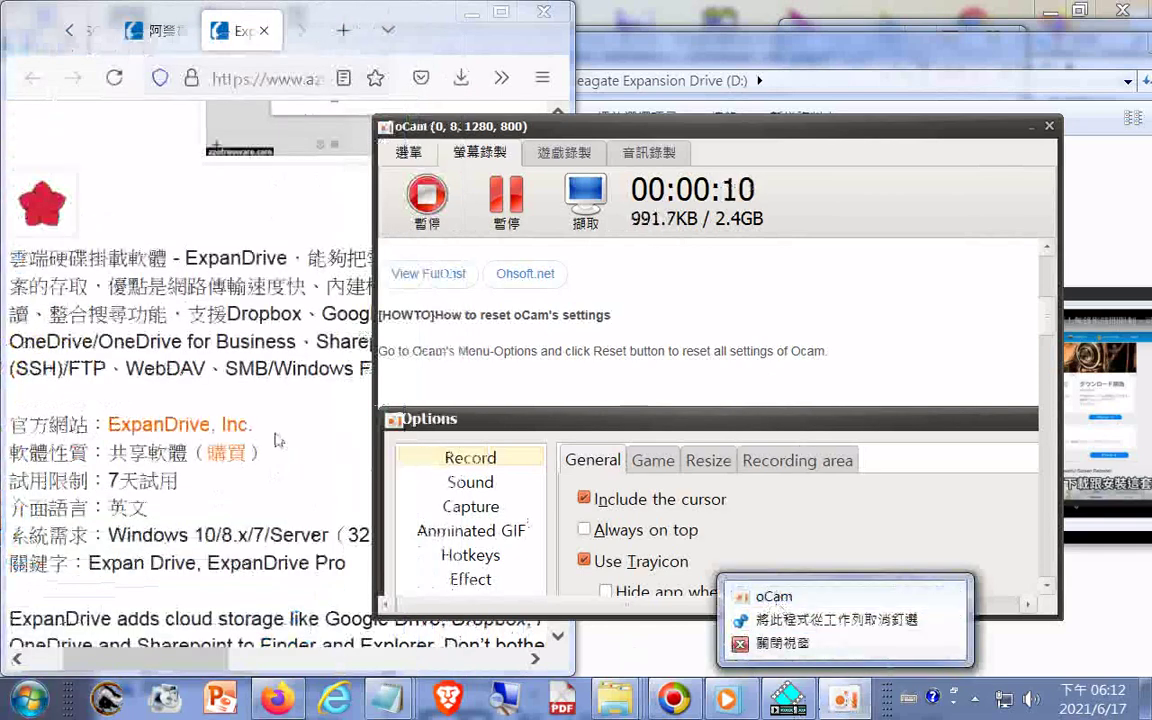
pyautogui.click(296, 392)
pyautogui.scroll(-2, 391, 423)
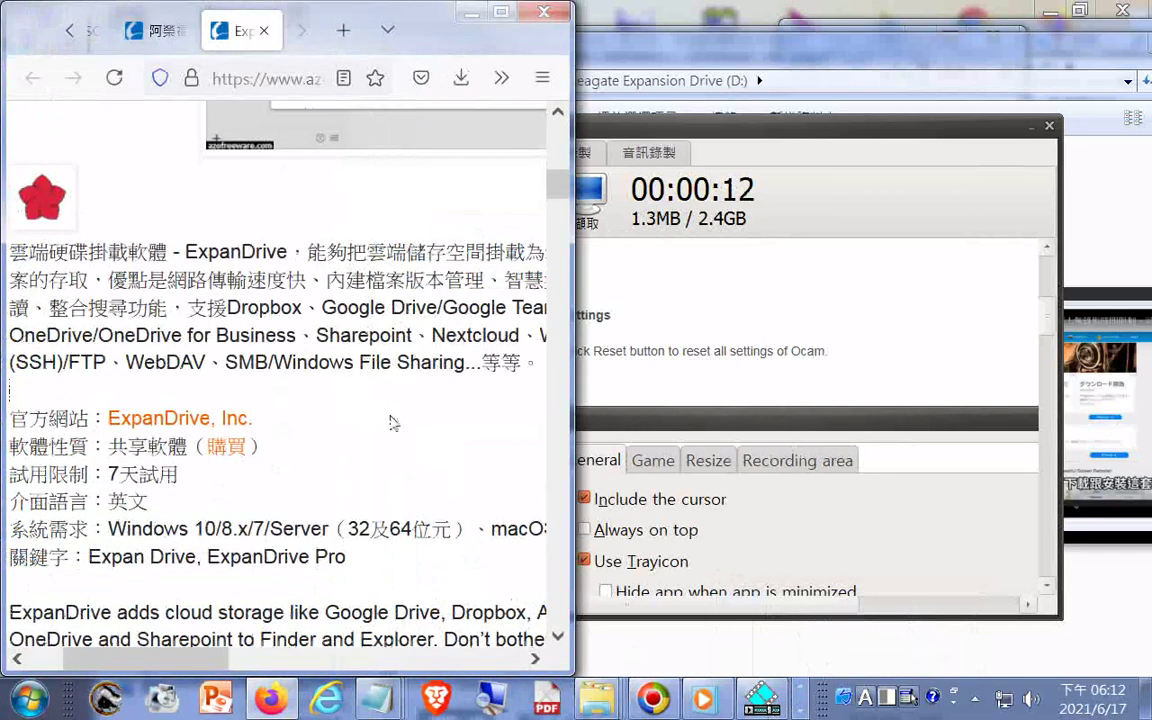
pyautogui.scroll(-2, 391, 423)
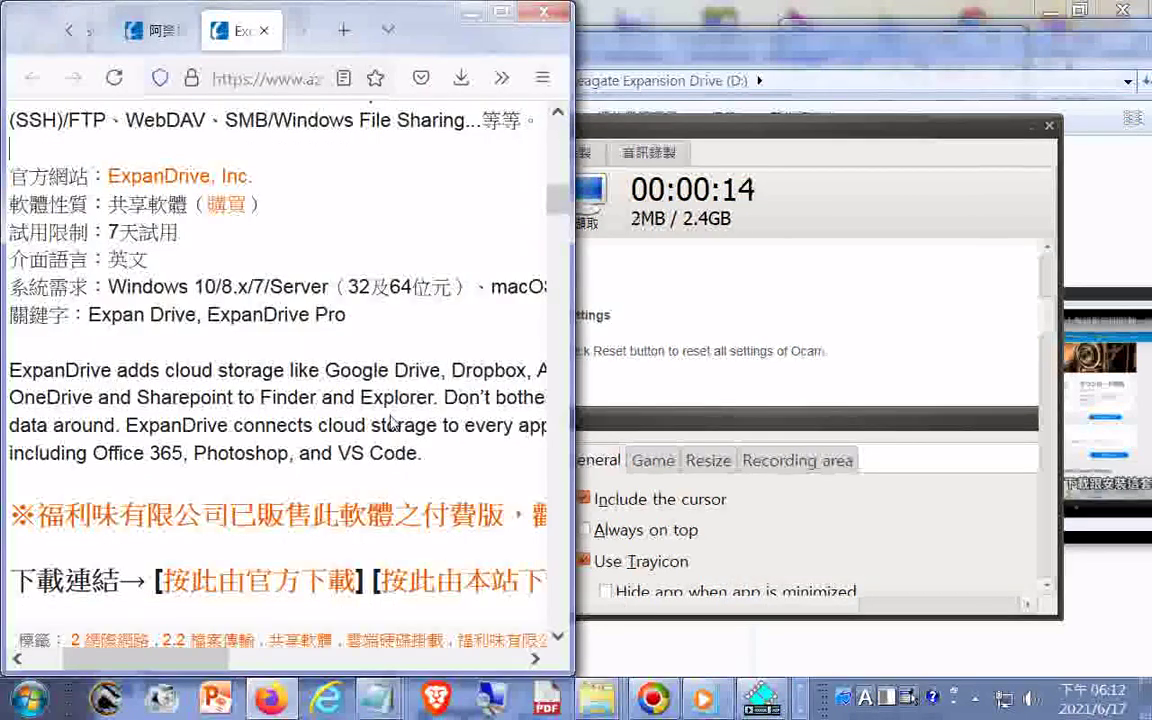
pyautogui.scroll(1, 391, 423)
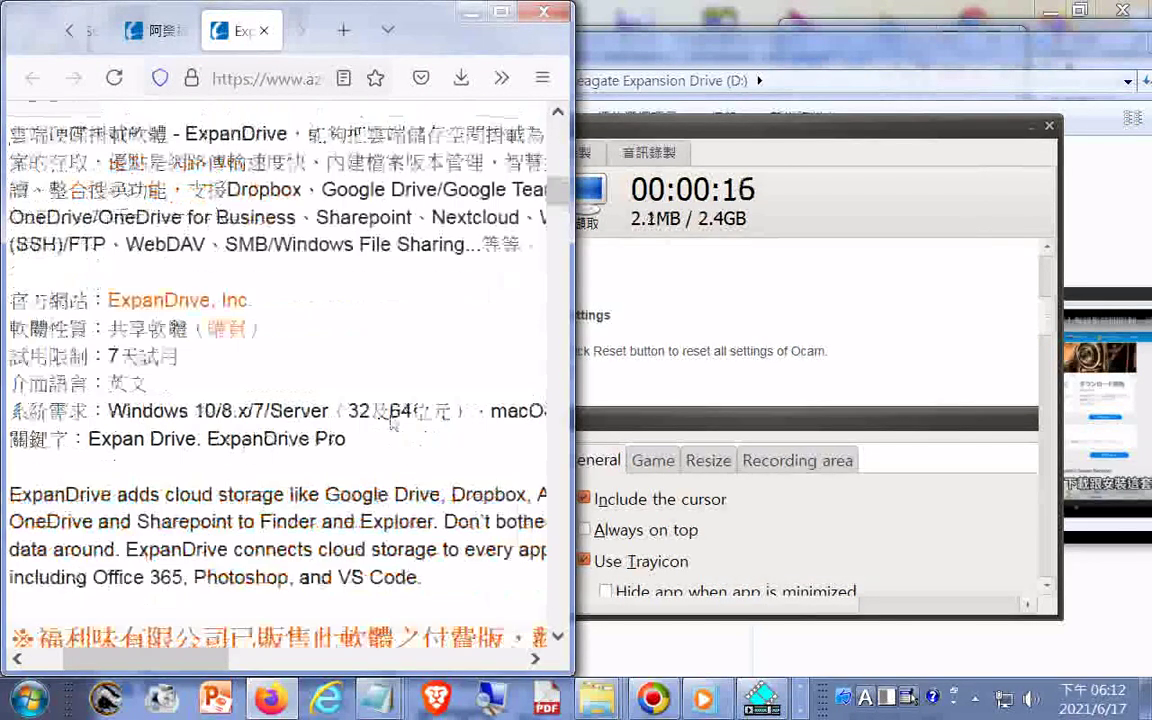
# - Look through the ExpanDrive article's download links and software details, highlighting the trial limit 7天試用
pyautogui.scroll(-1, 391, 423)
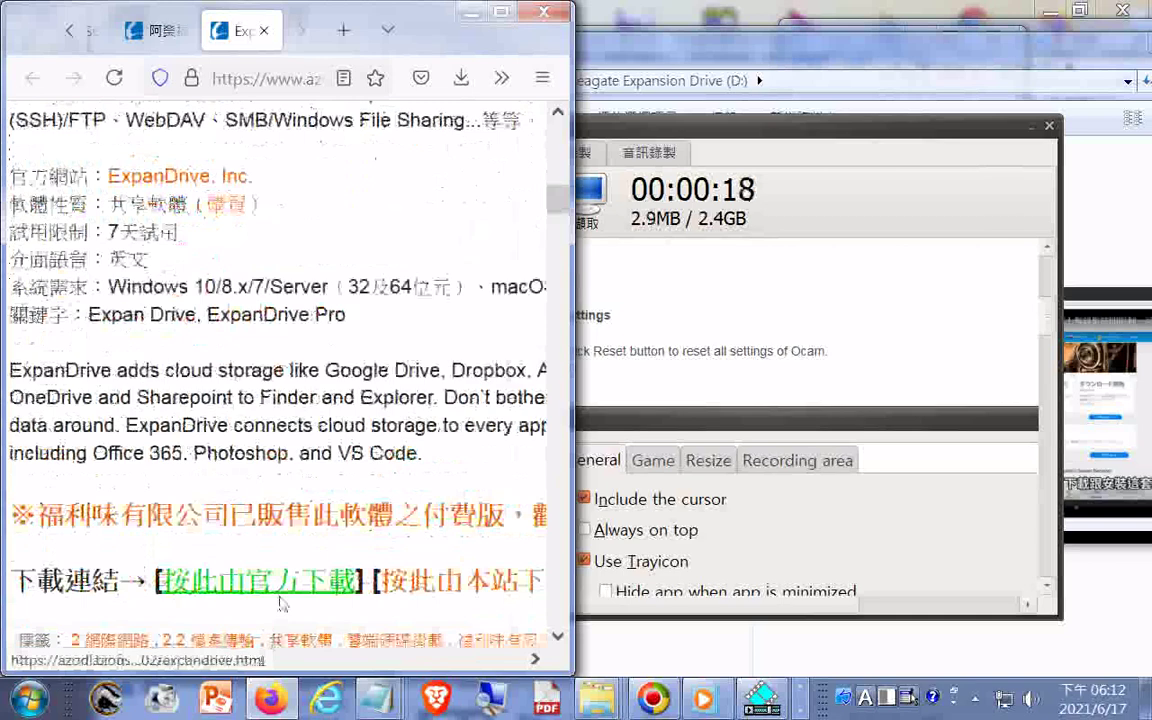
pyautogui.scroll(-2, 220, 538)
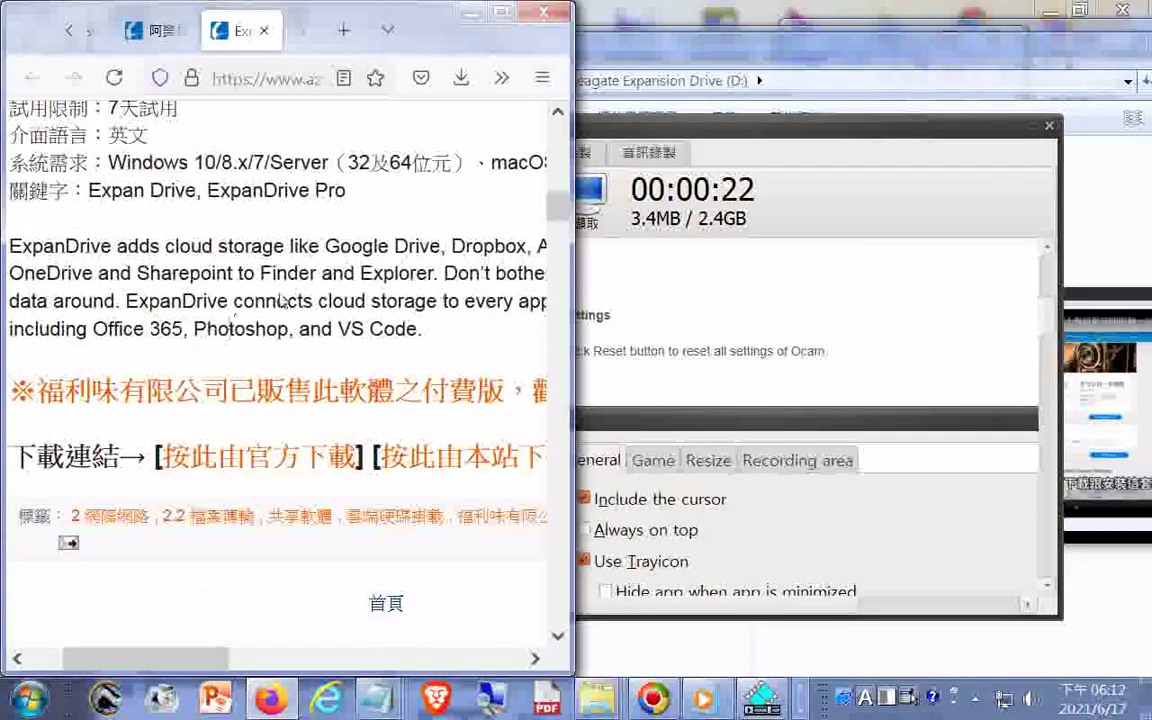
pyautogui.scroll(6, 255, 355)
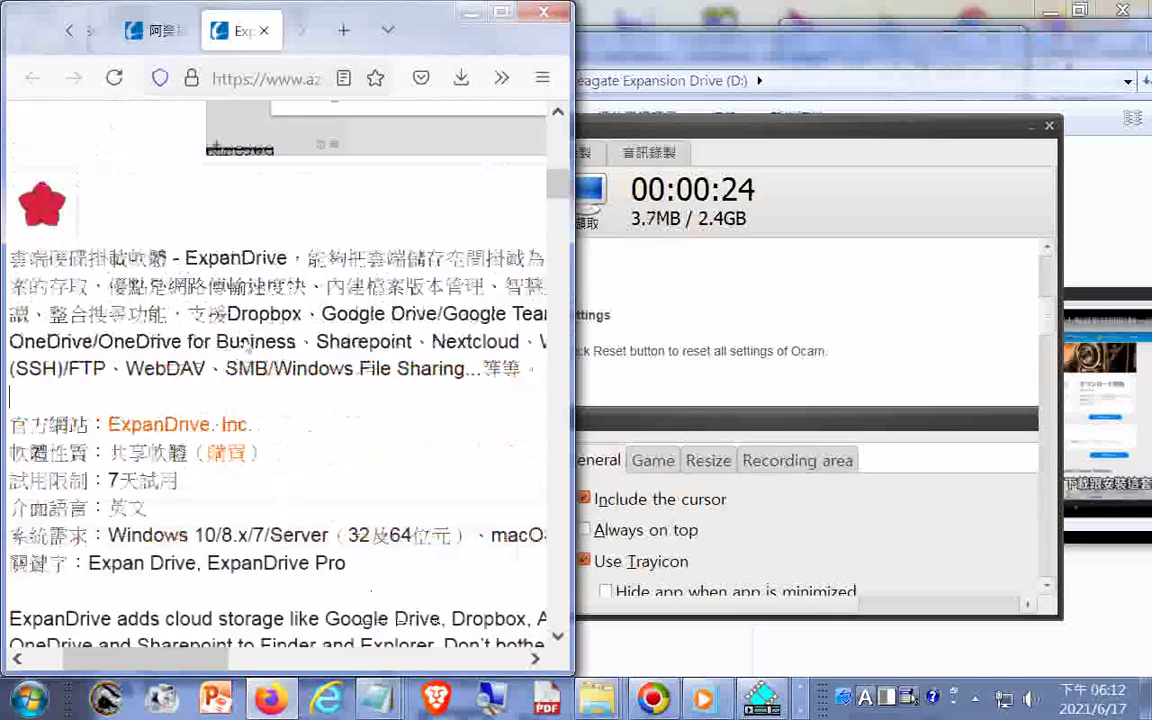
pyautogui.moveTo(109, 480); pyautogui.dragTo(179, 482)
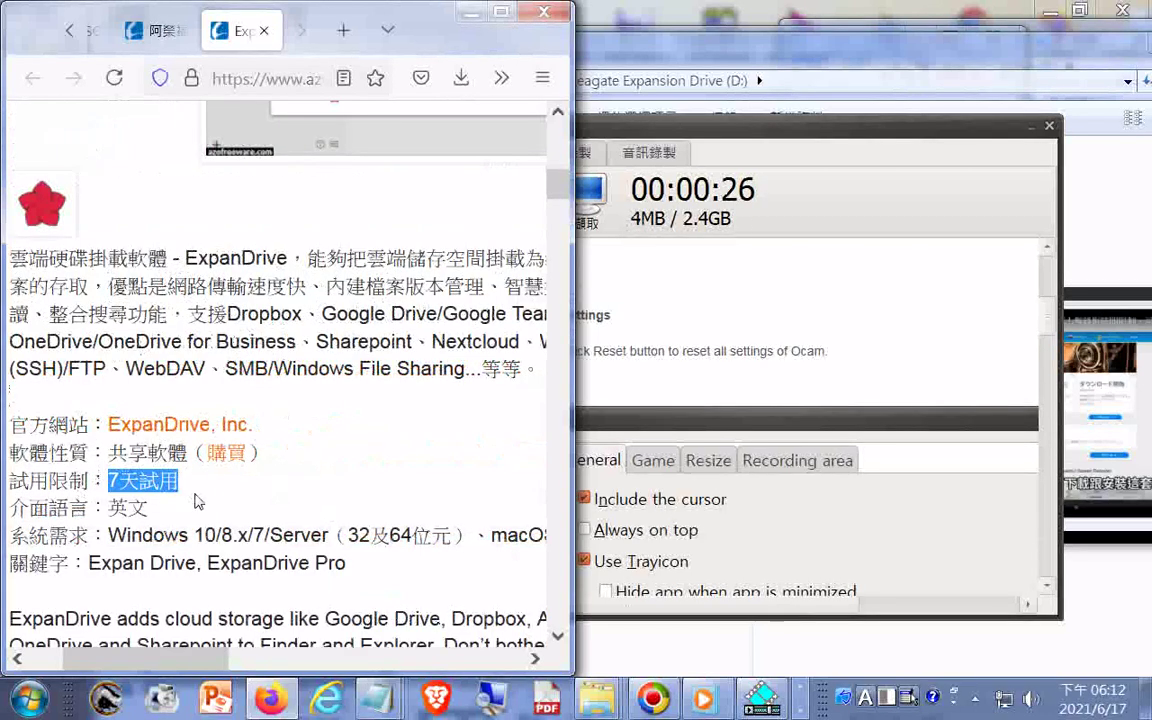
pyautogui.scroll(8, 395, 373)
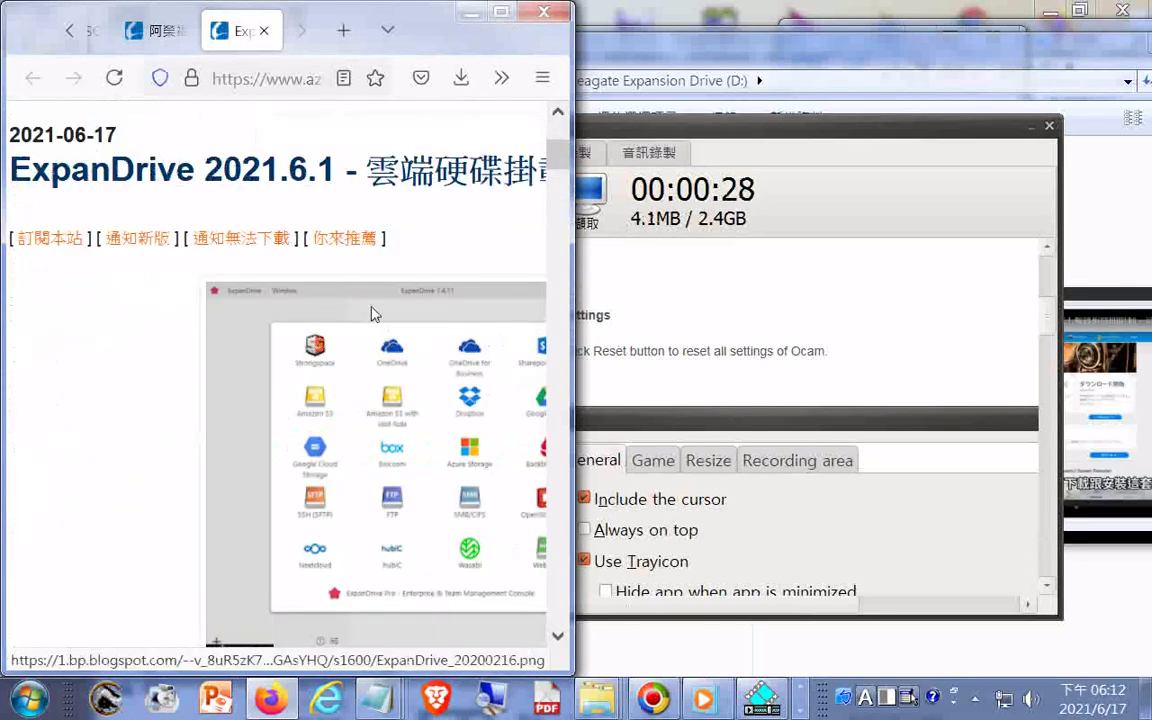
# - Highlight the article's description of mounting cloud storage as a network drive, and view the rest of that paragraph
pyautogui.moveTo(197, 660); pyautogui.dragTo(222, 688)
pyautogui.scroll(-5, 391, 571)
pyautogui.scroll(-1, 391, 573)
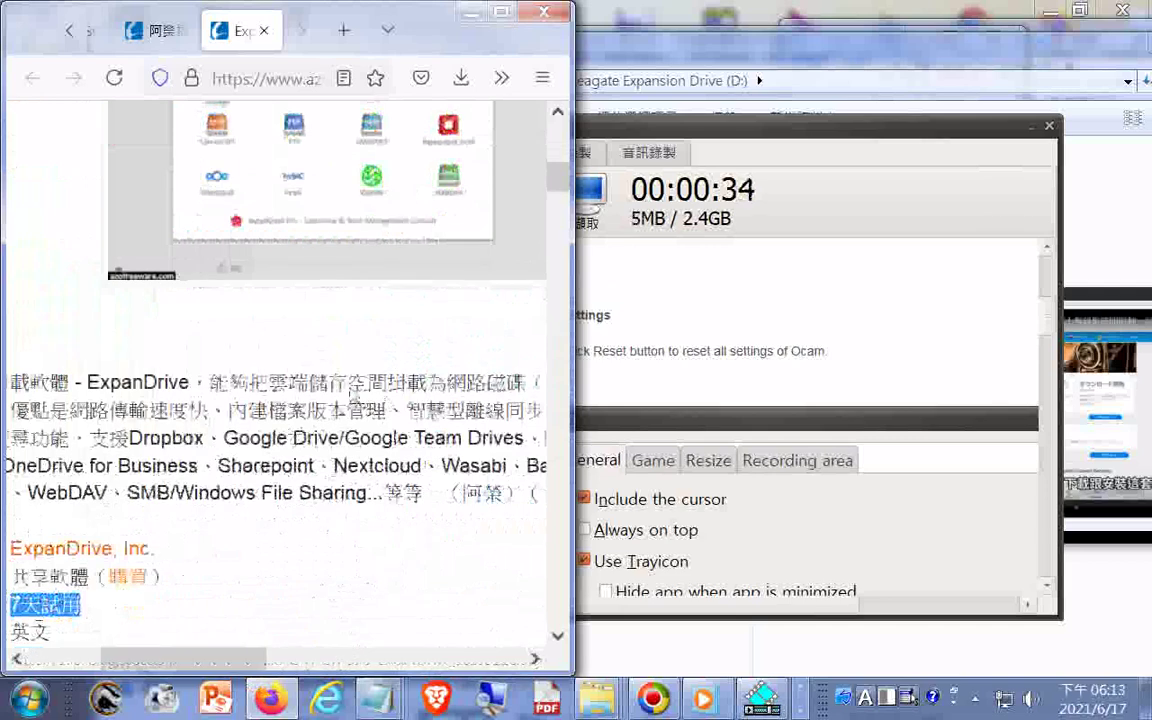
pyautogui.moveTo(214, 384); pyautogui.dragTo(558, 384)
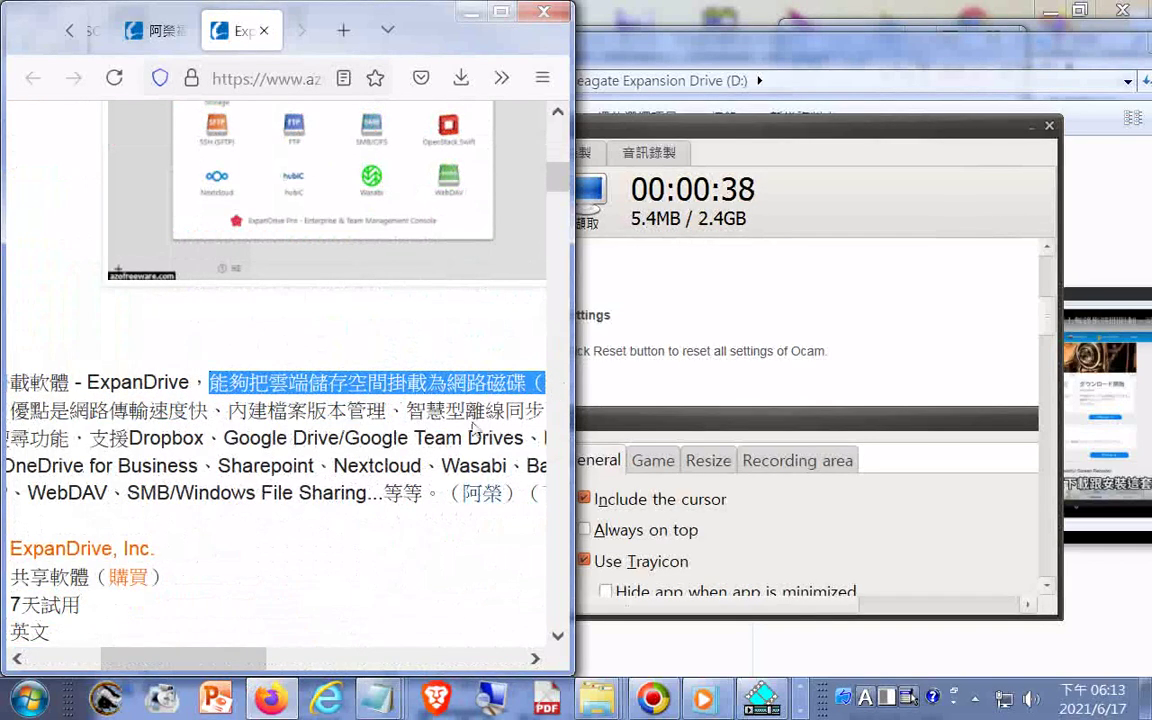
pyautogui.moveTo(203, 660); pyautogui.dragTo(291, 686)
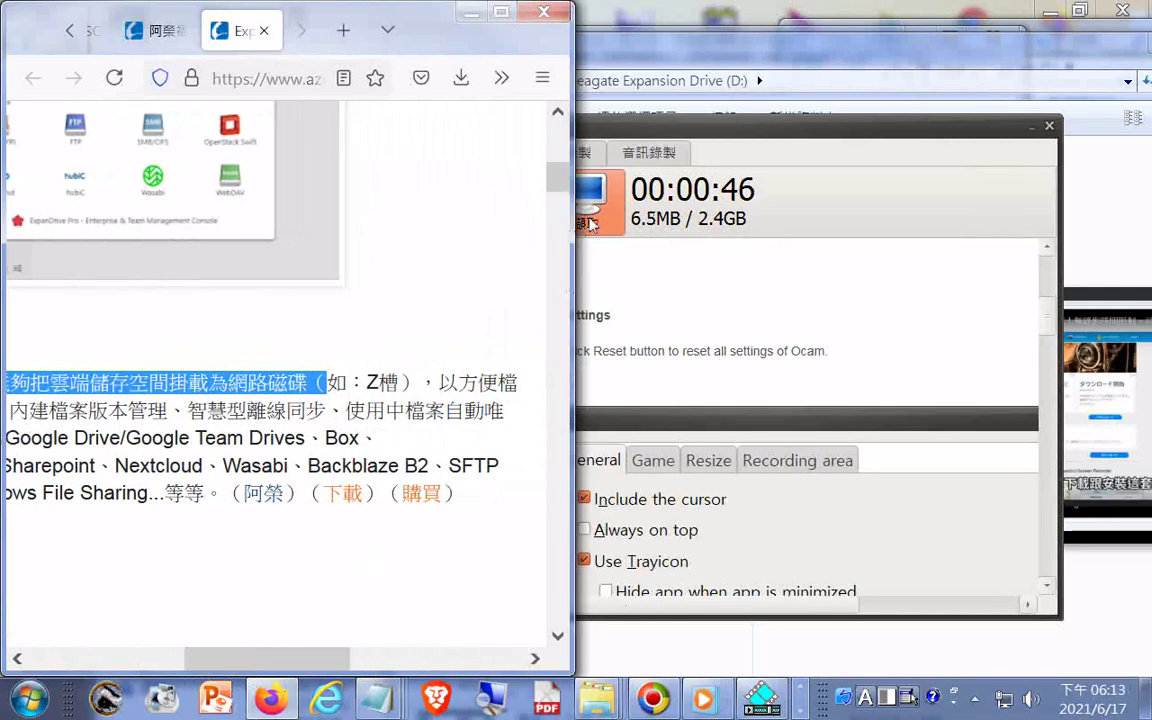
# - Stop the oCam recording, open the folder of saved recordings, and select 錄製_2021_06_17_18_11_30_115.mp4
pyautogui.click(793, 181)
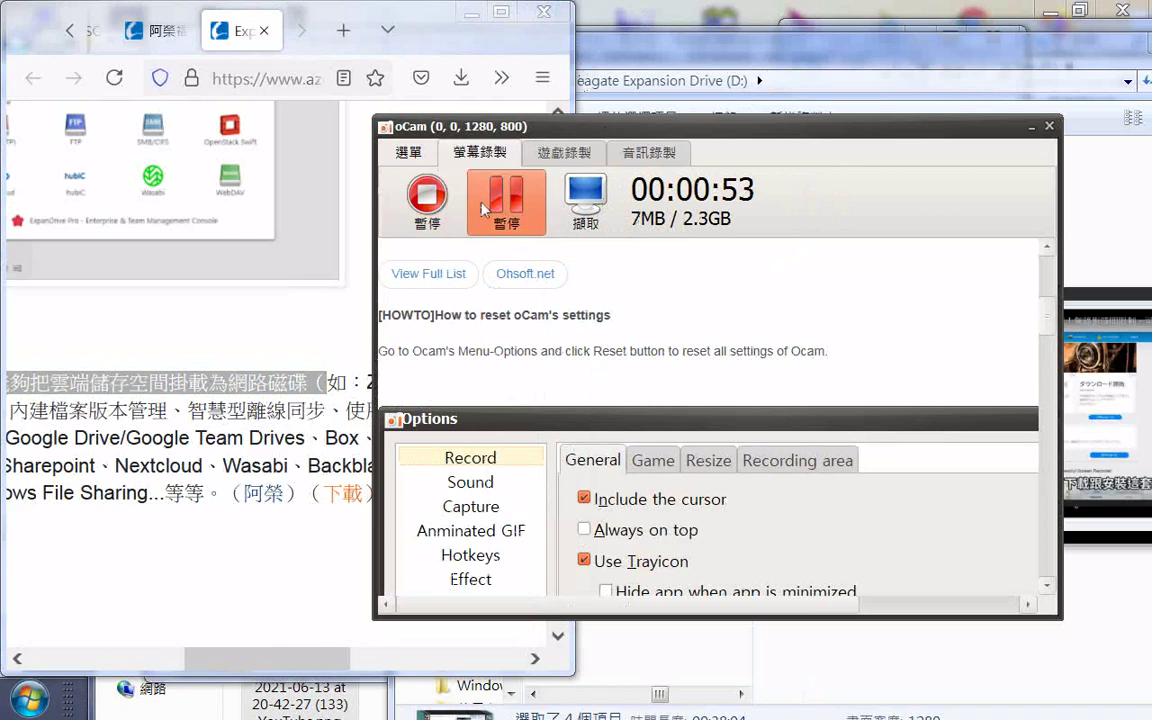
pyautogui.click(441, 200)
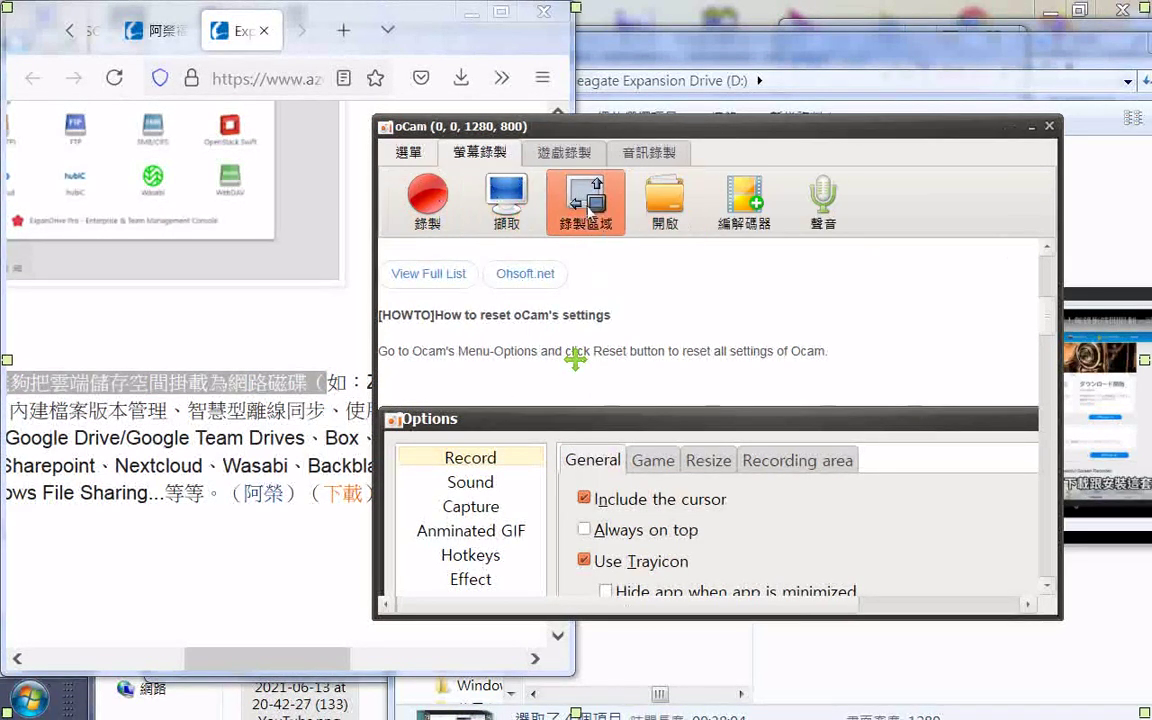
pyautogui.click(684, 205)
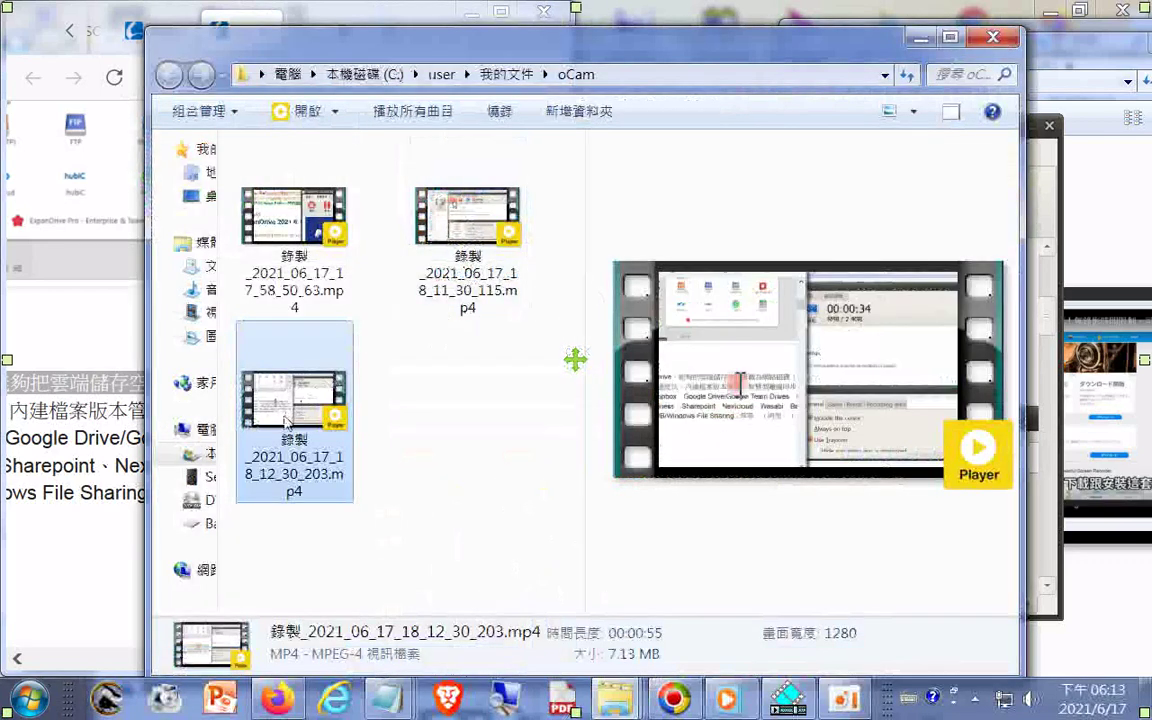
pyautogui.click(420, 218)
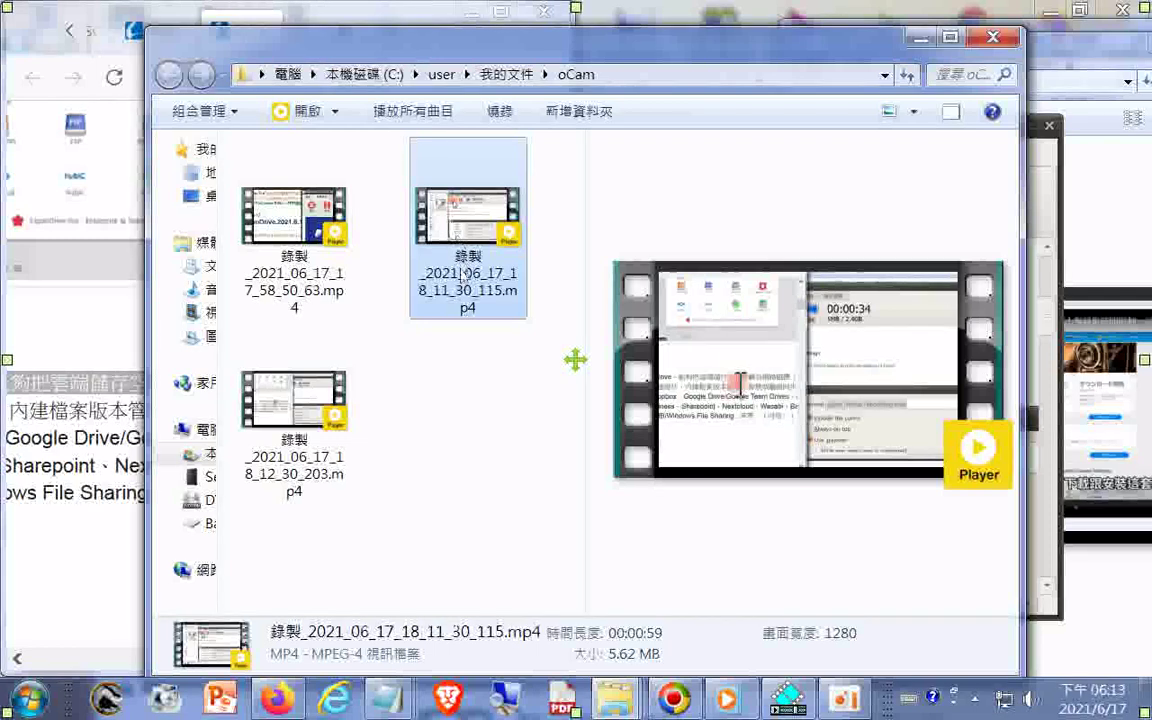
# - Bring up the Seagate Expansion Drive (D:) window and copy 錄製_2021_06_17_18_12_30_203.mp4 from the oCam folder onto that drive
pyautogui.rightClick(594, 700)
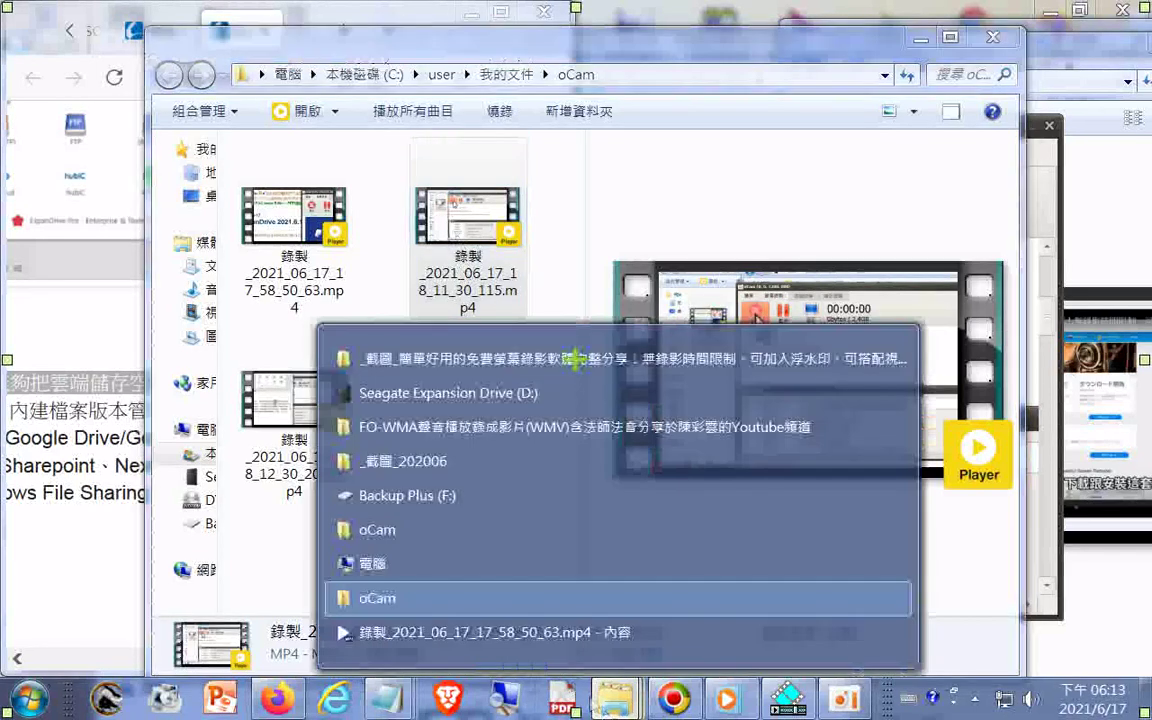
pyautogui.click(508, 393)
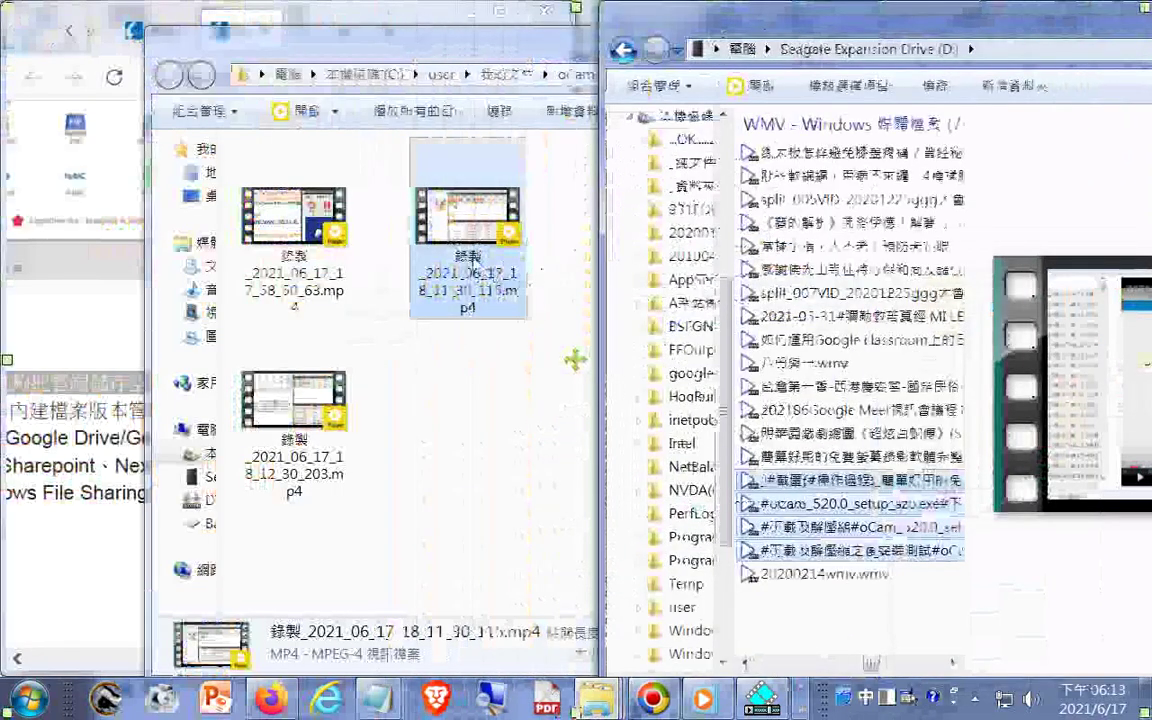
pyautogui.moveTo(293, 420); pyautogui.dragTo(787, 516)
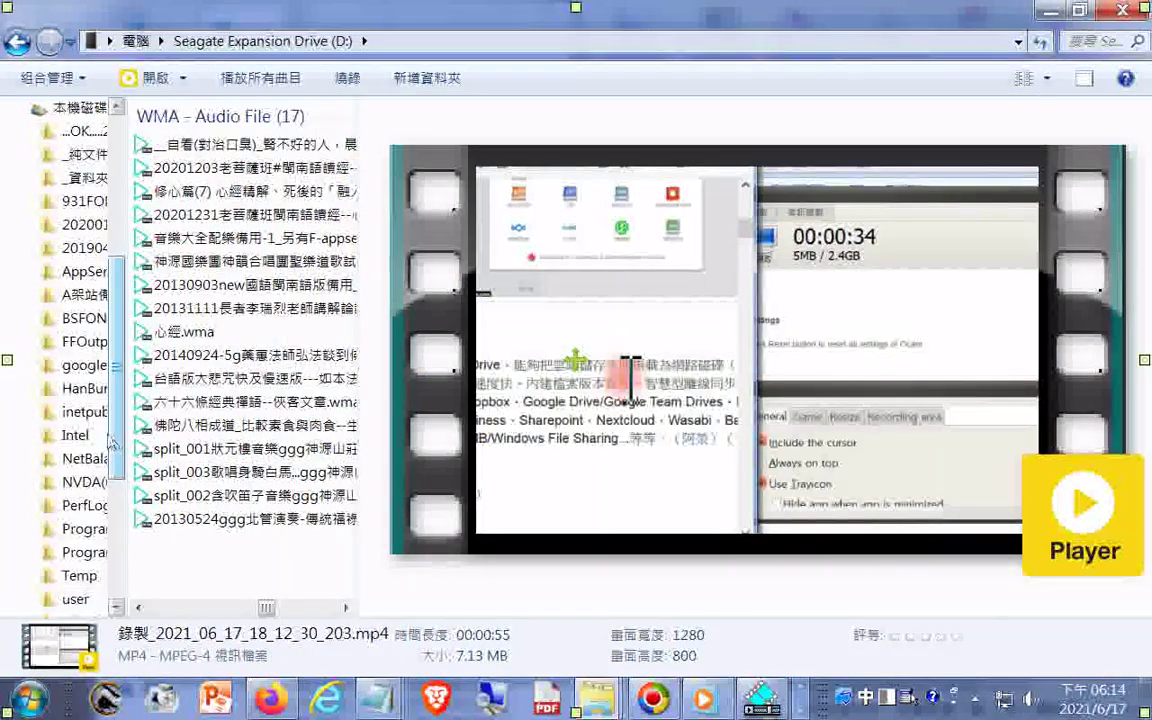
# - Find oCam in its program folder among all installed programs and open it from there
pyautogui.click(26, 700)
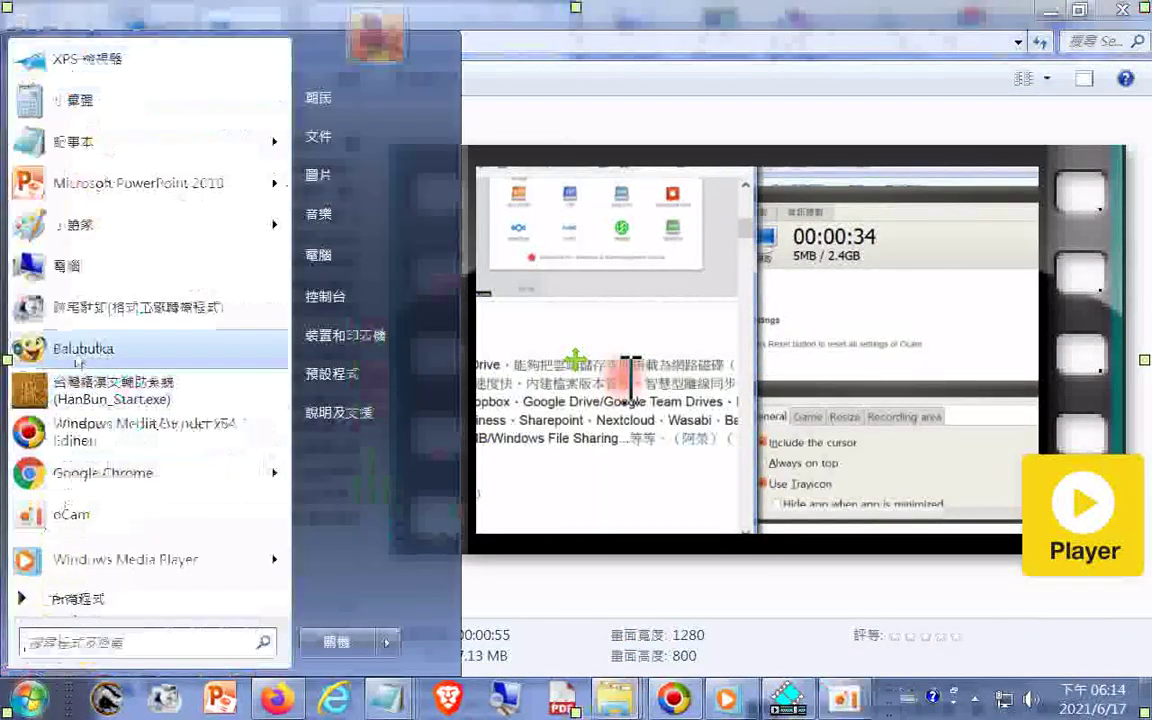
pyautogui.click(117, 605)
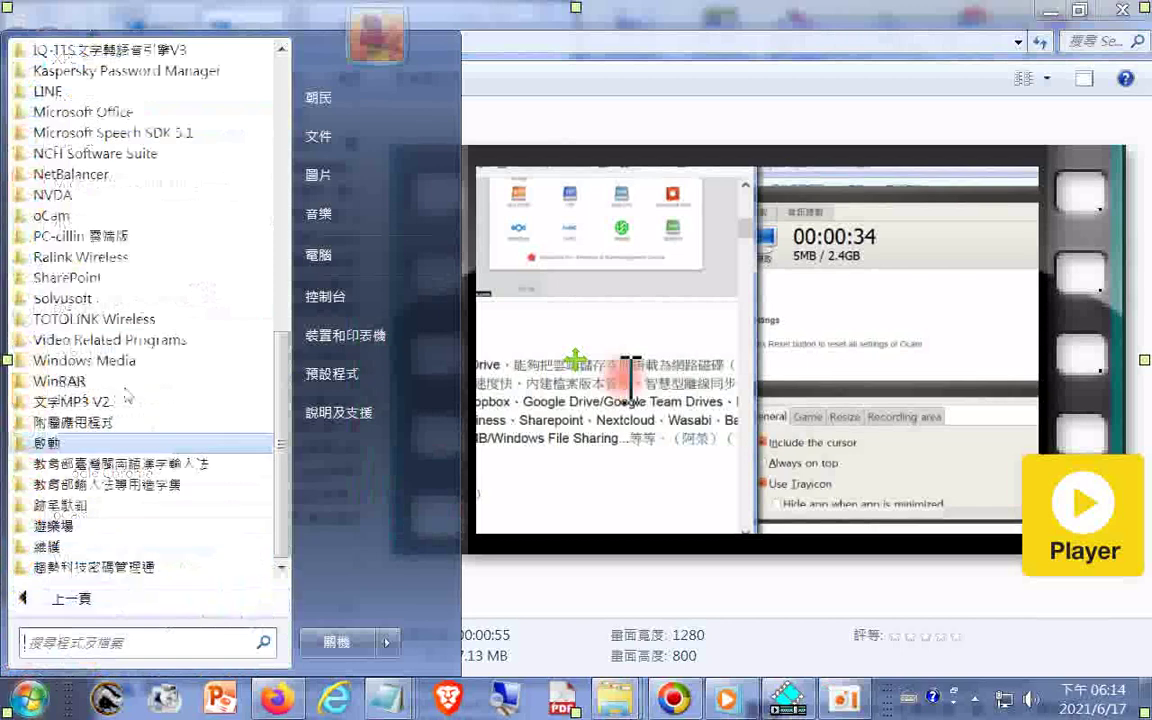
pyautogui.click(95, 218)
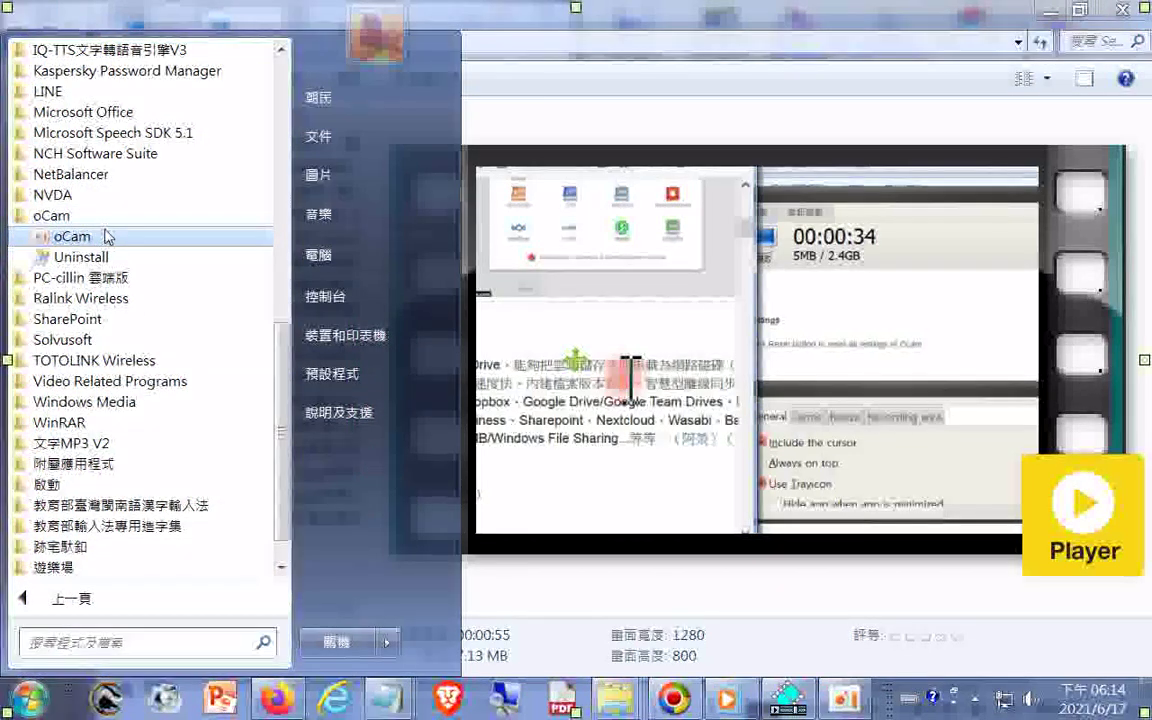
pyautogui.rightClick(82, 240)
pyautogui.press('Escape')
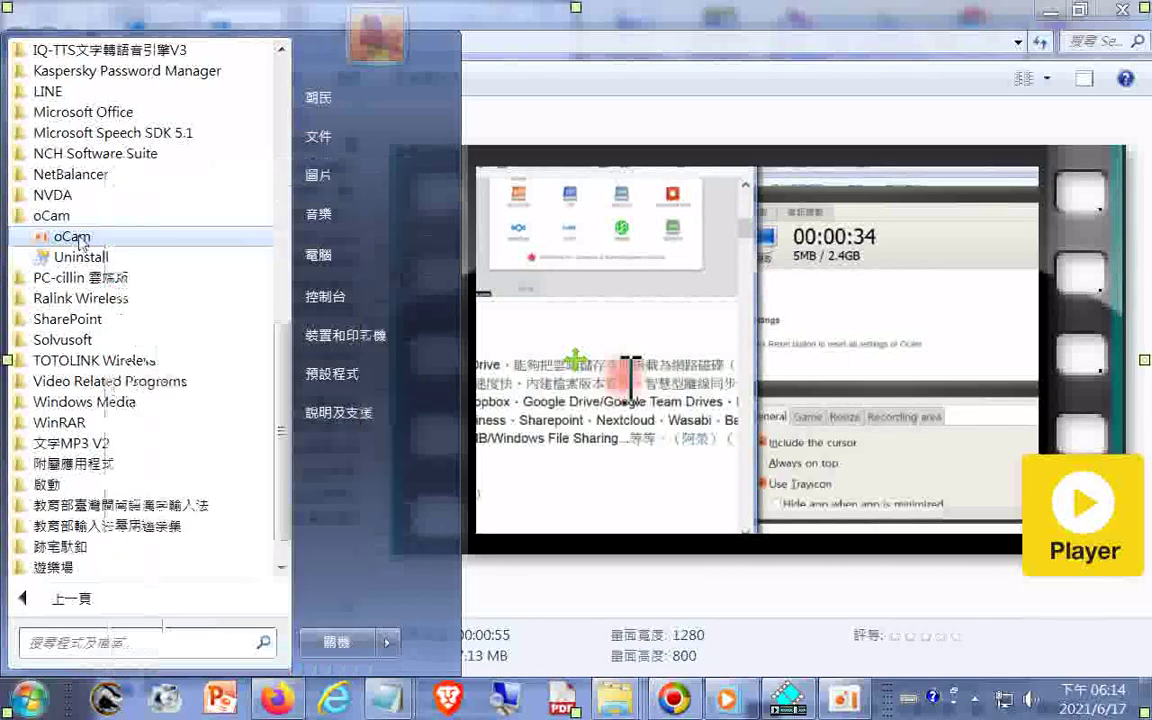
pyautogui.click(82, 240)
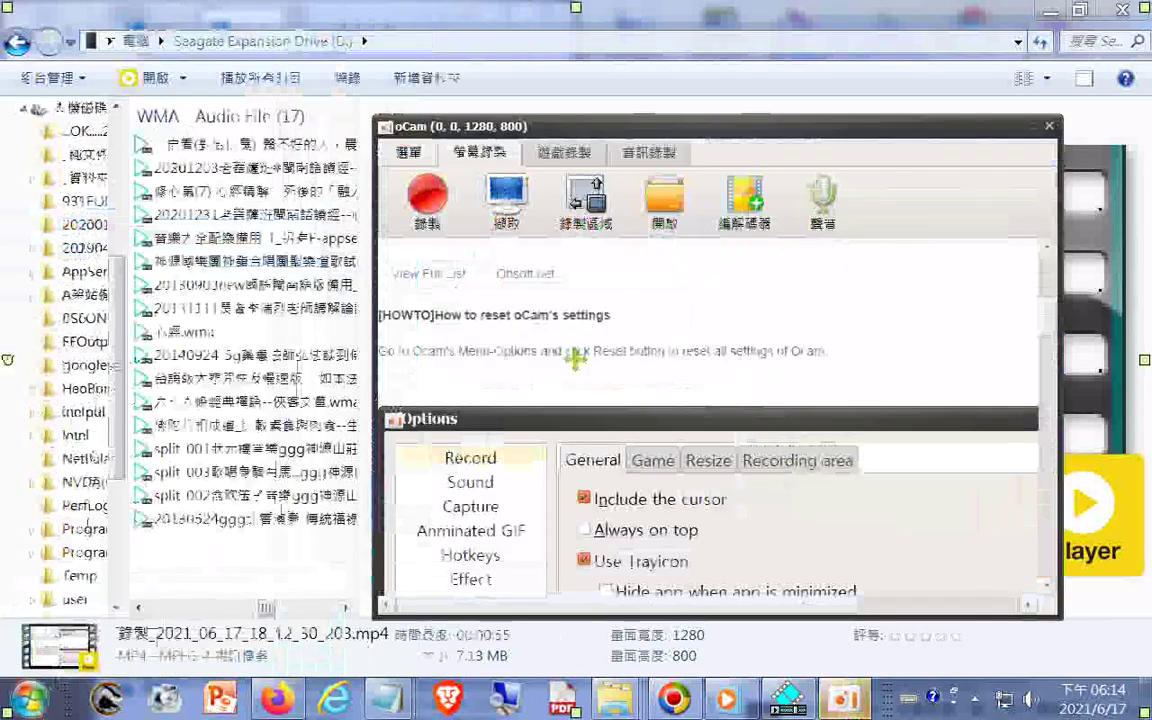
# - Examine the available actions for the oCam program folder and its oCam shortcut in the list of all programs
pyautogui.press('super')
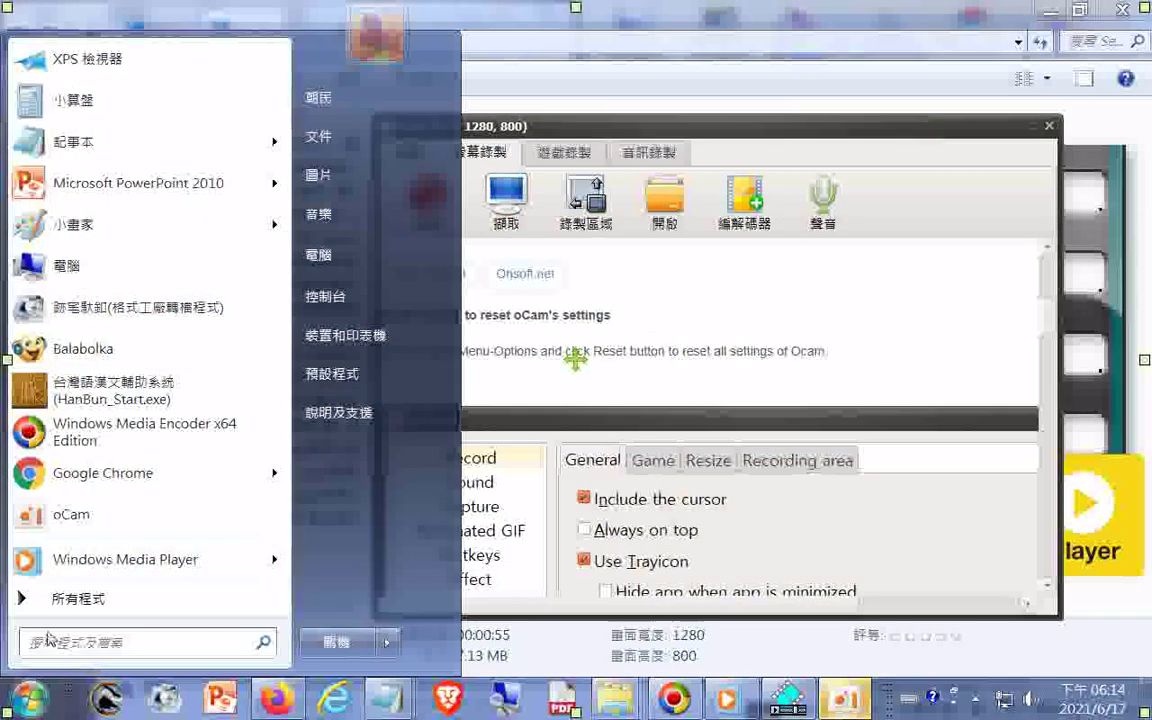
pyautogui.click(55, 598)
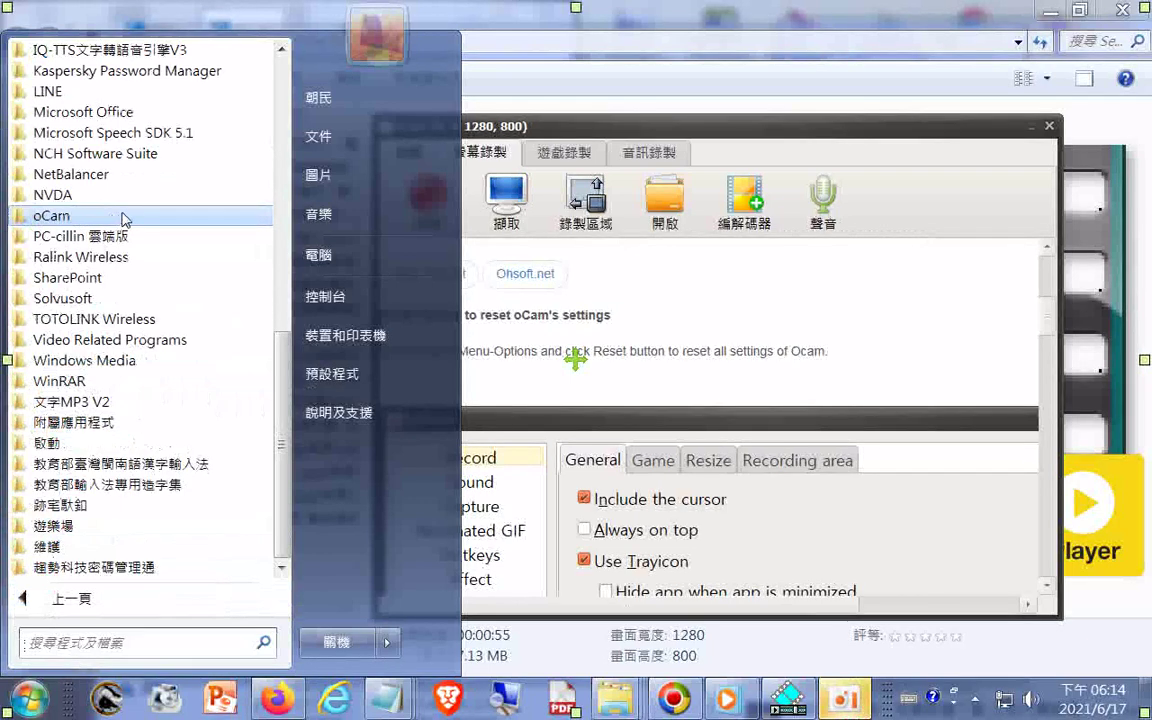
pyautogui.rightClick(90, 216)
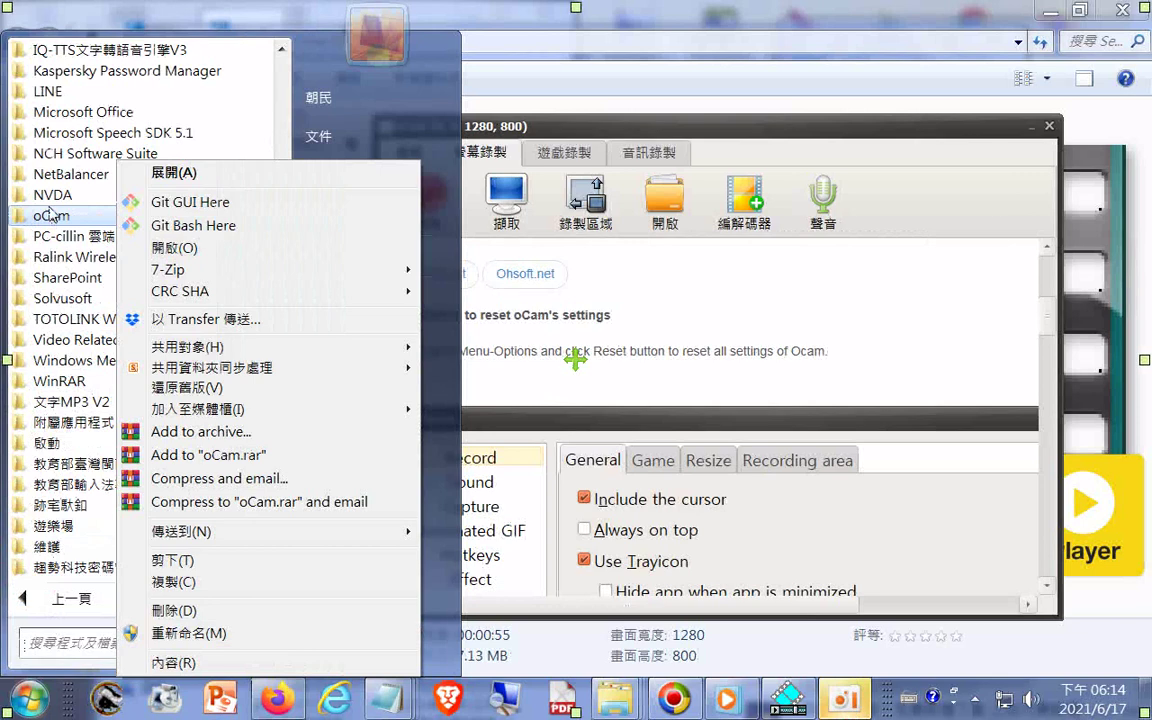
pyautogui.press('Escape')
pyautogui.moveTo(59, 219); pyautogui.dragTo(68, 250)
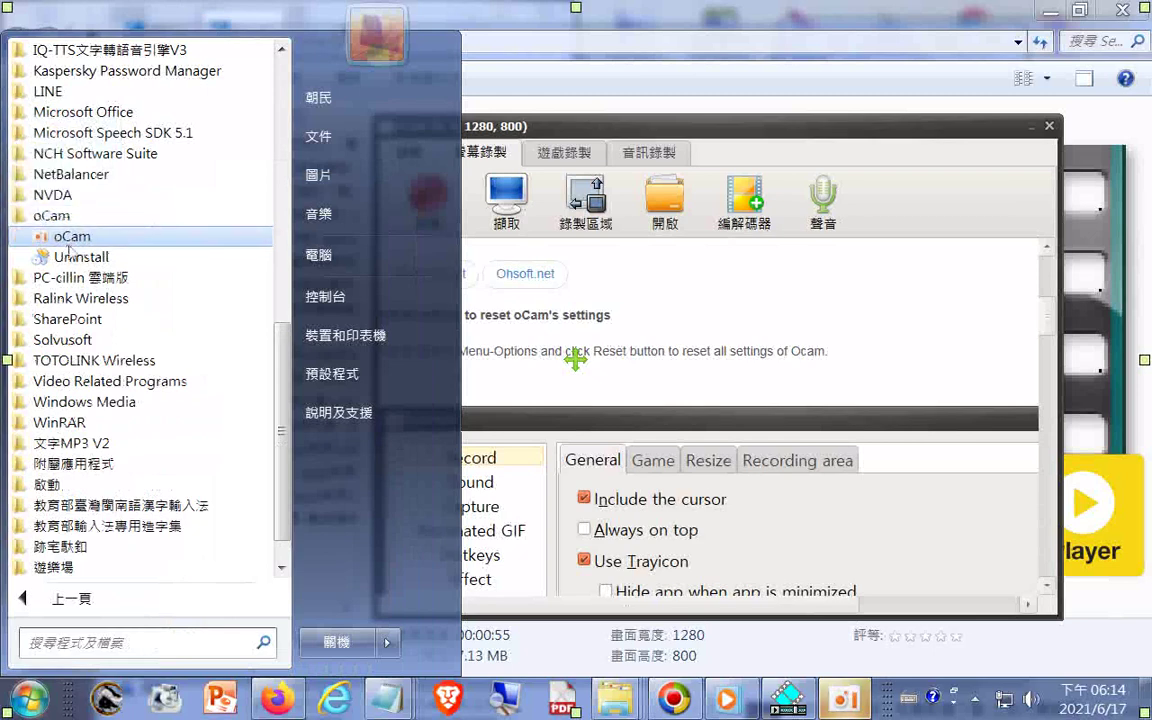
pyautogui.rightClick(72, 238)
pyautogui.moveTo(167, 540)
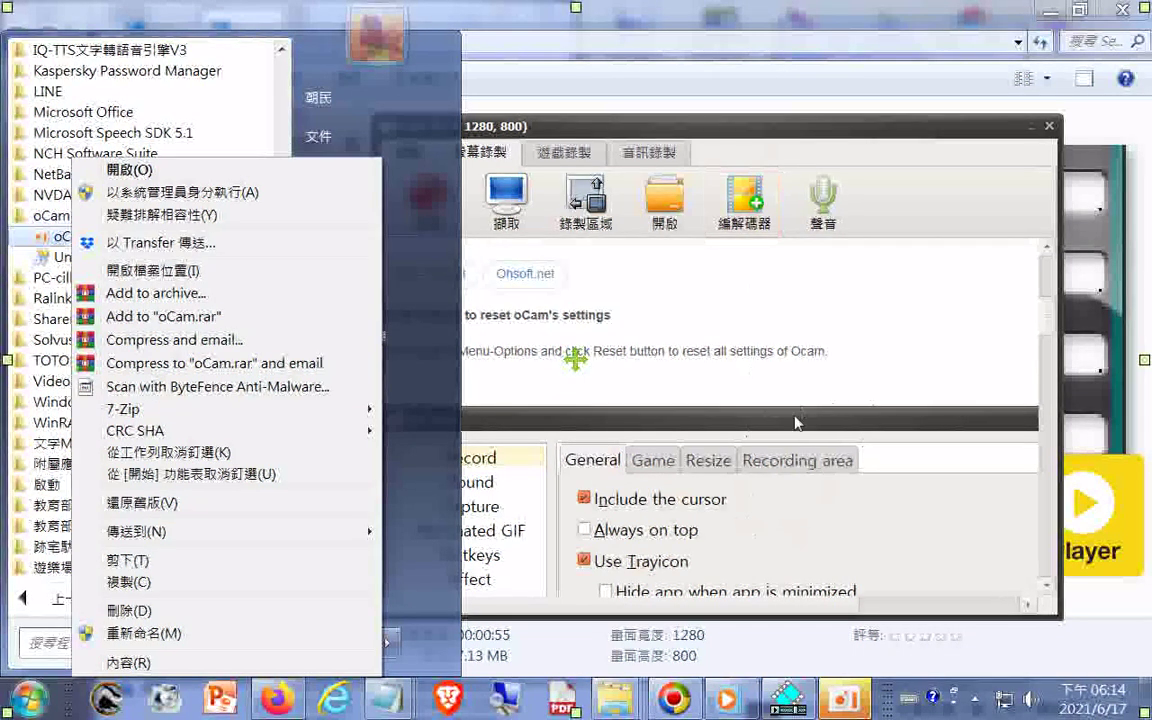
# - Return to the Seagate Expansion Drive (D:) window, find the WMV files, and select 20200214wmv.wmv
pyautogui.click(611, 703)
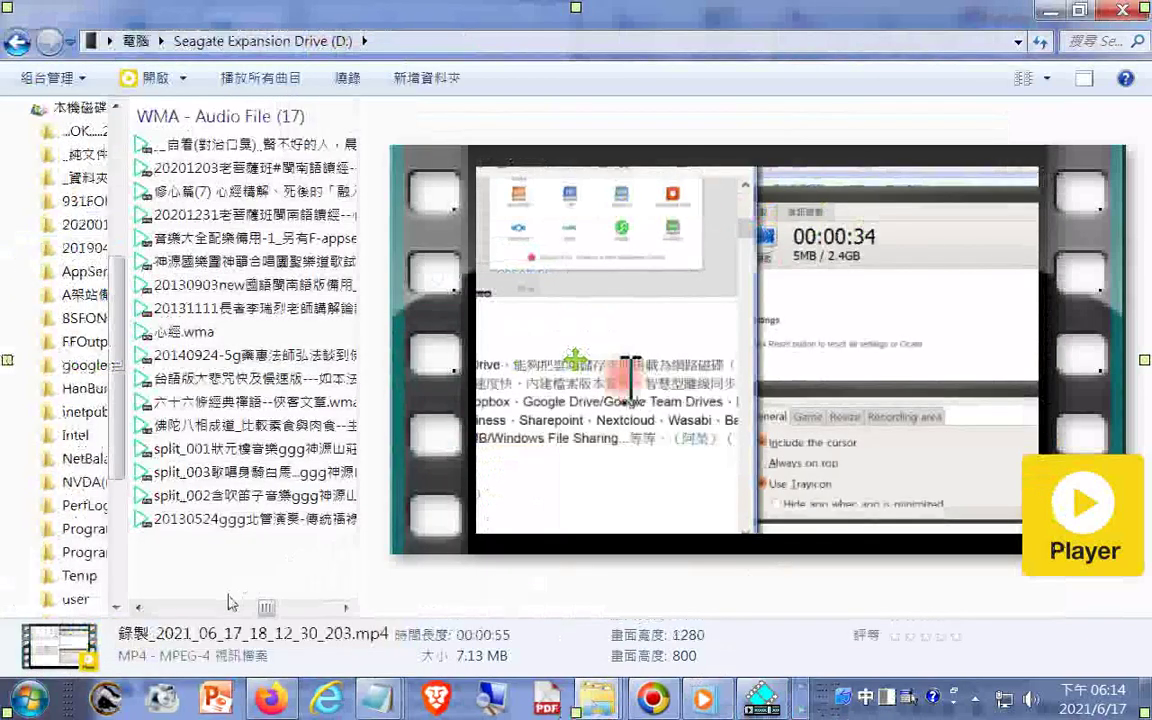
pyautogui.scroll(-3, 210, 545)
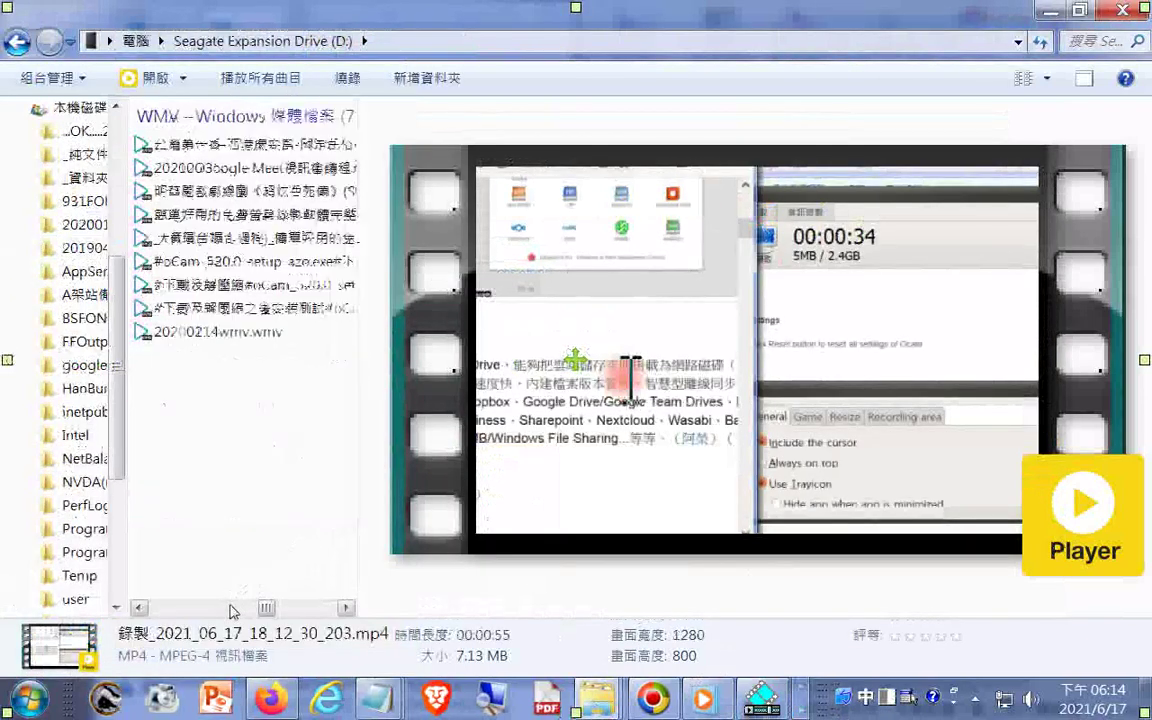
pyautogui.click(219, 333)
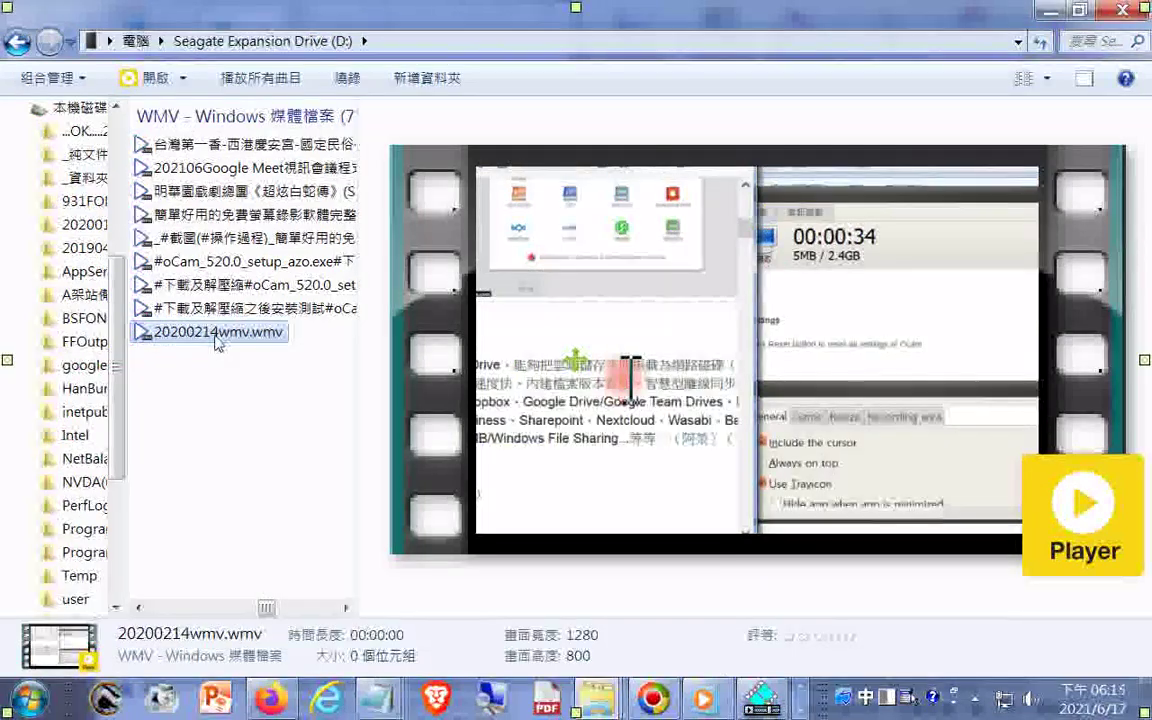